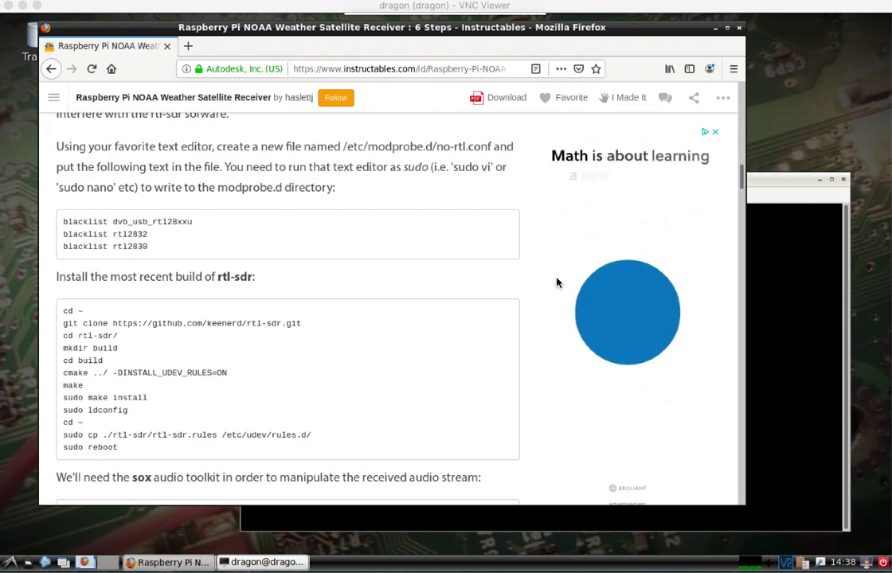
# Bring the terminal in front of the browser, enlarge its text, and reposition the window.
pyautogui.click(765, 305)
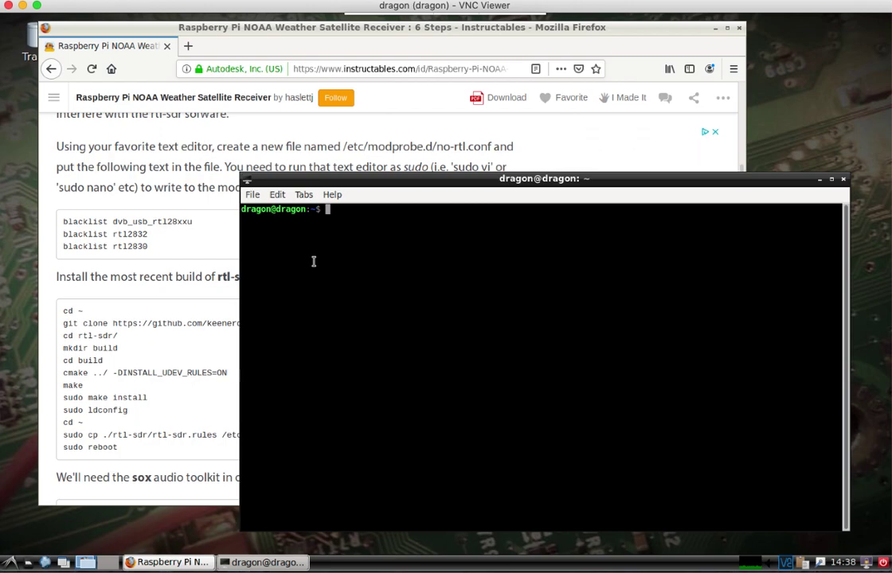
pyautogui.hotkey('ctrl', '+')
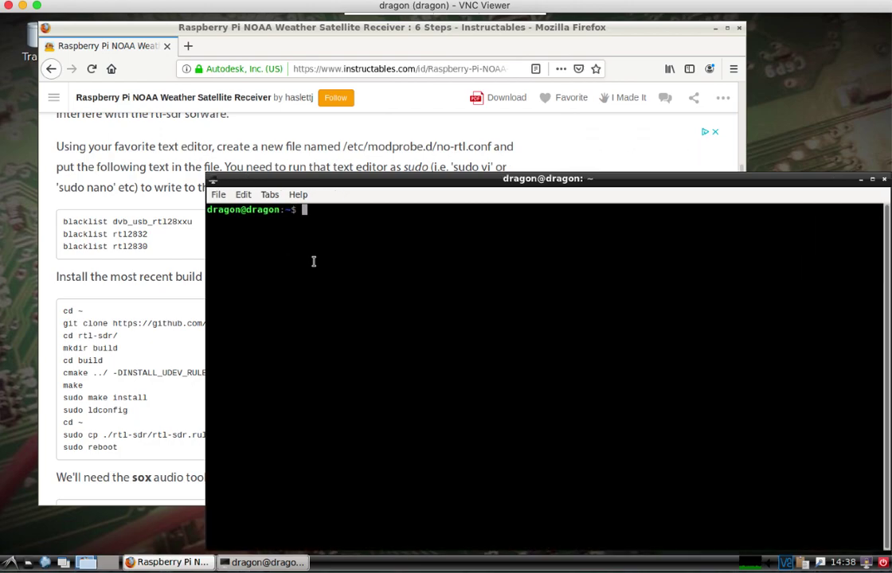
pyautogui.moveTo(350, 179); pyautogui.dragTo(374, 156)
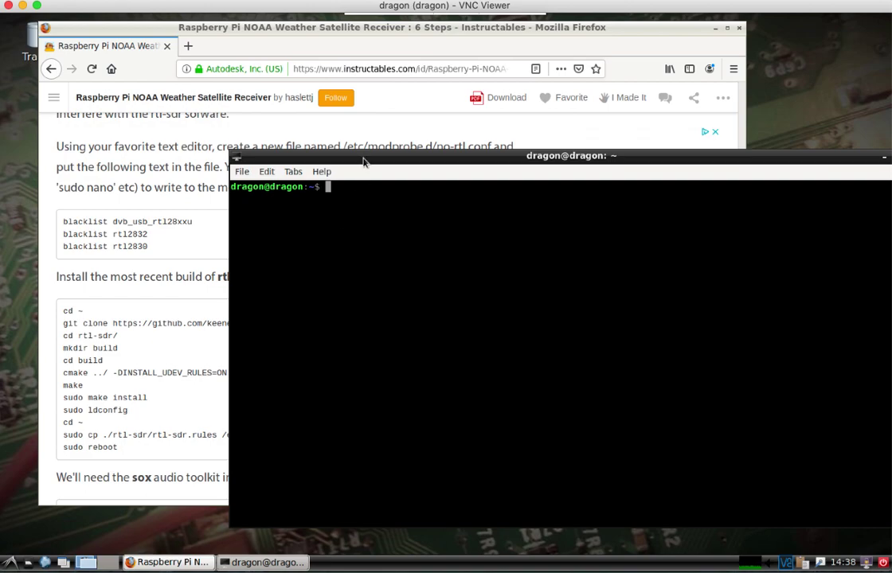
pyautogui.moveTo(361, 156); pyautogui.dragTo(364, 176)
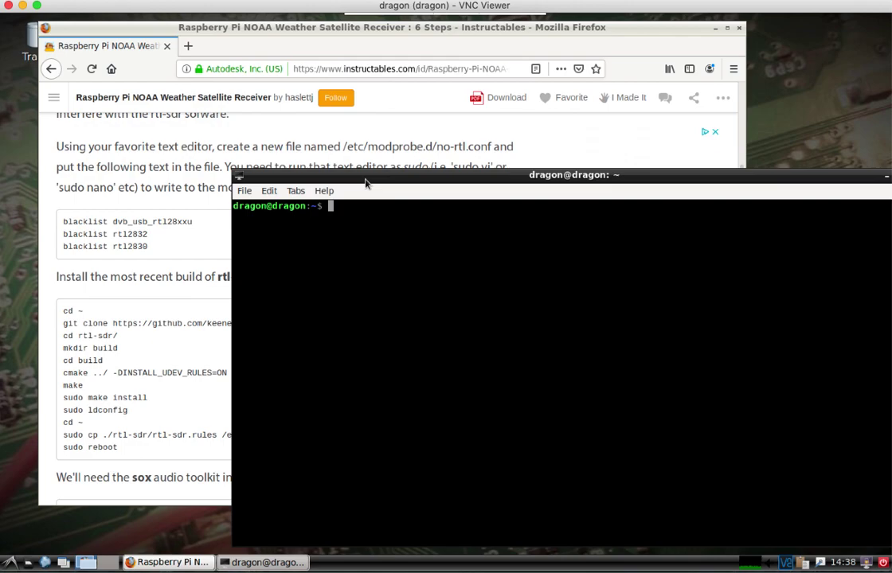
# Edit /etc/modprobe.d/no-rtl.conf in nano and try saving it; permission is denied.
pyautogui.write('nan')
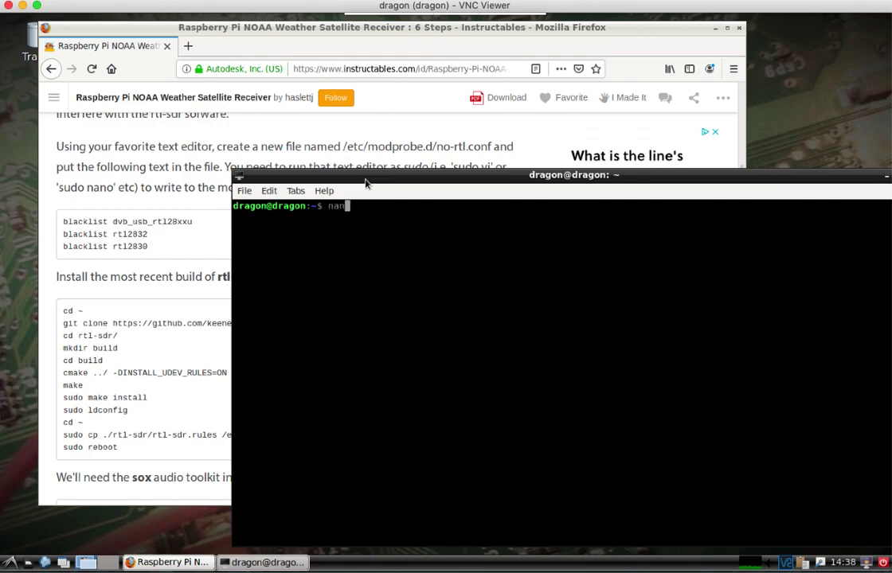
pyautogui.write('o /etc/modprobe.d/no-rtl.conf')
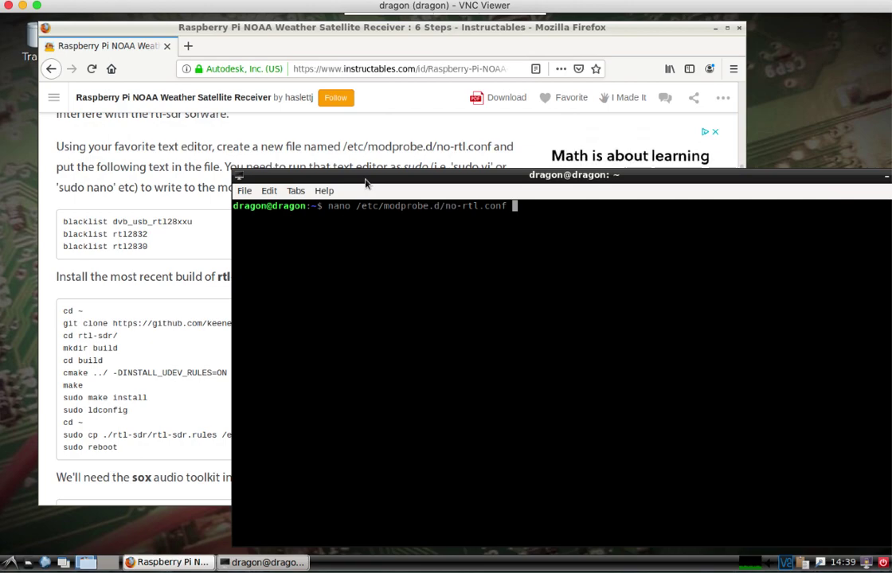
pyautogui.press('Return')
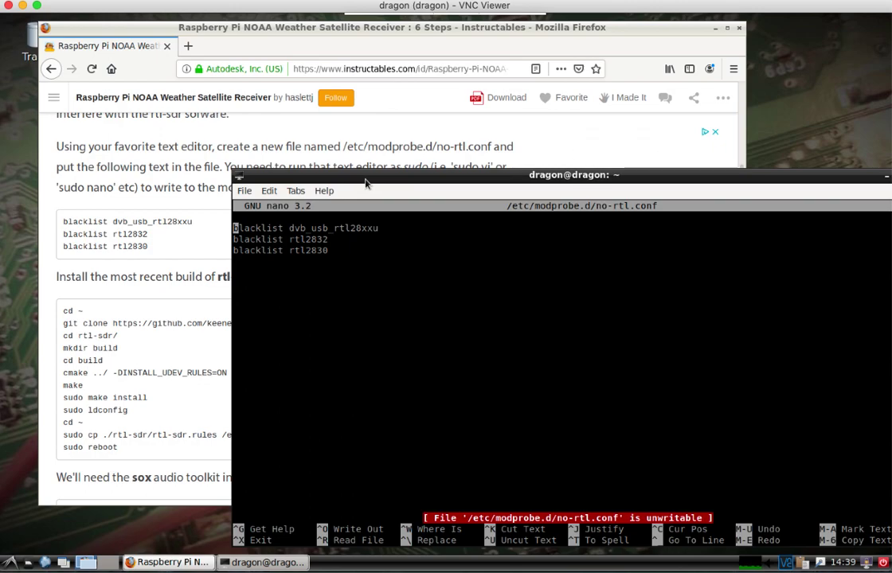
pyautogui.hotkey('ctrl', 'o')
pyautogui.press('Return')
# Exit nano, change into /usr/src/, and list its contents.
pyautogui.hotkey('ctrl', 'x')
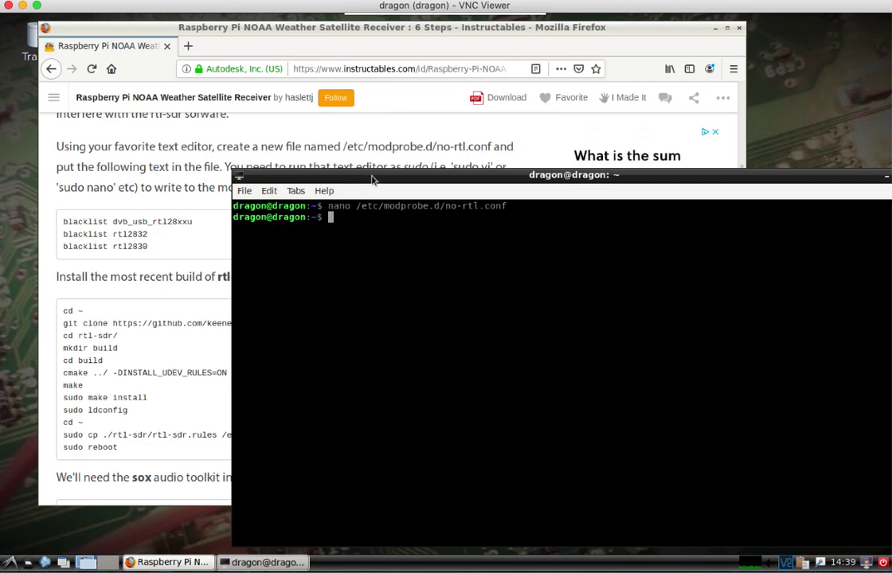
pyautogui.write('cd /usr/')
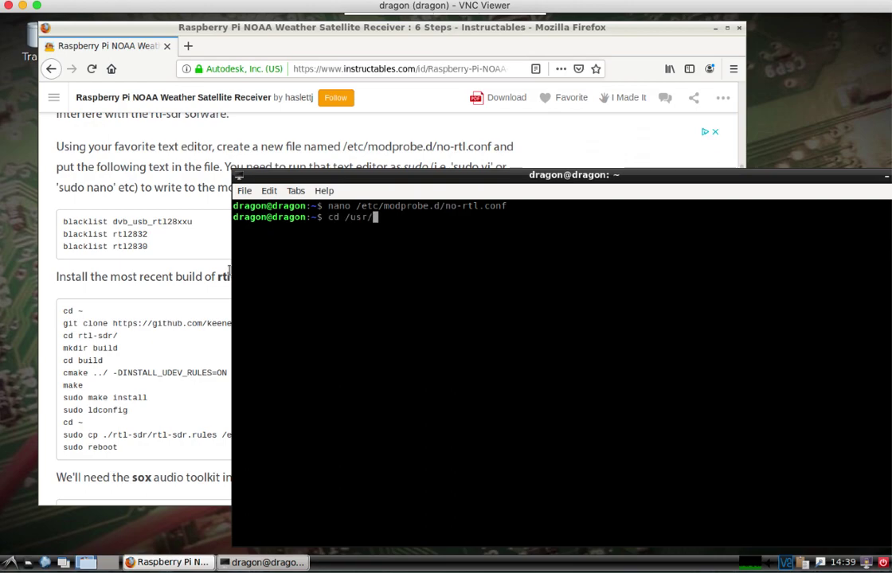
pyautogui.write('src/')
pyautogui.press('Return')
pyautogui.write('ls')
pyautogui.press('Return')
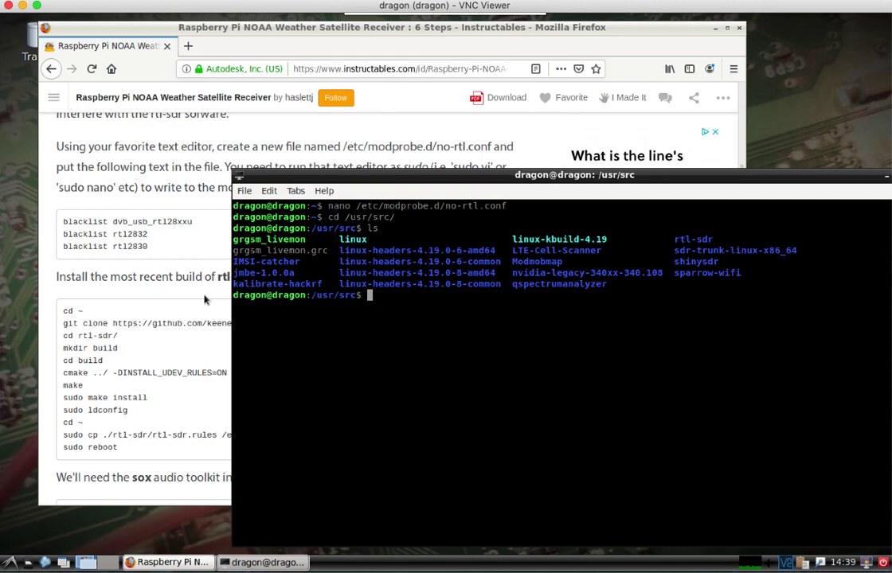
# Check the git clone command line on the instructions page, then return to the terminal.
pyautogui.click(170, 325)
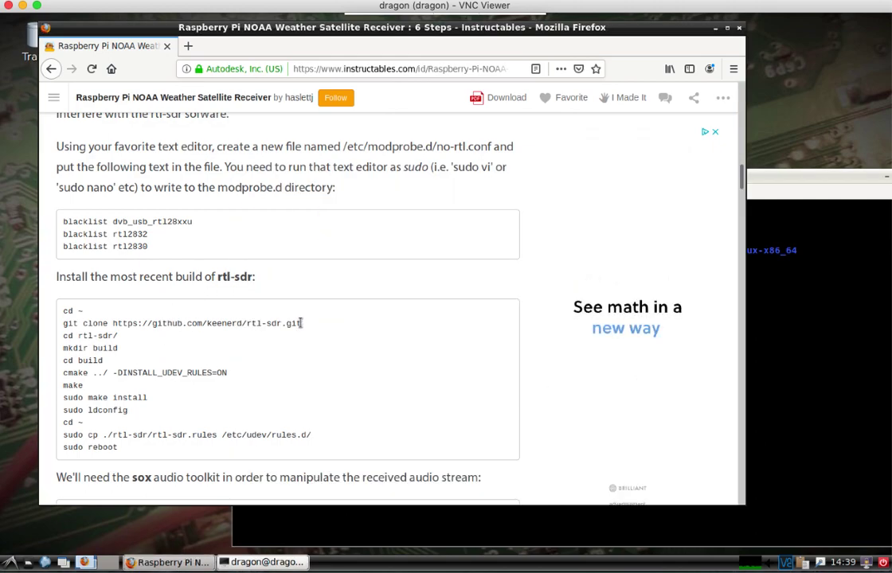
pyautogui.moveTo(302, 324); pyautogui.dragTo(60, 323)
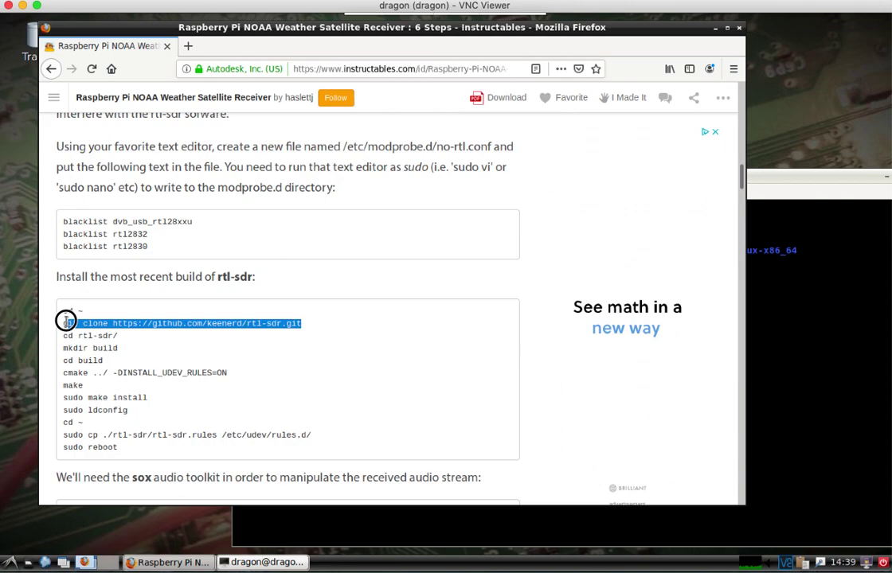
pyautogui.click(193, 345)
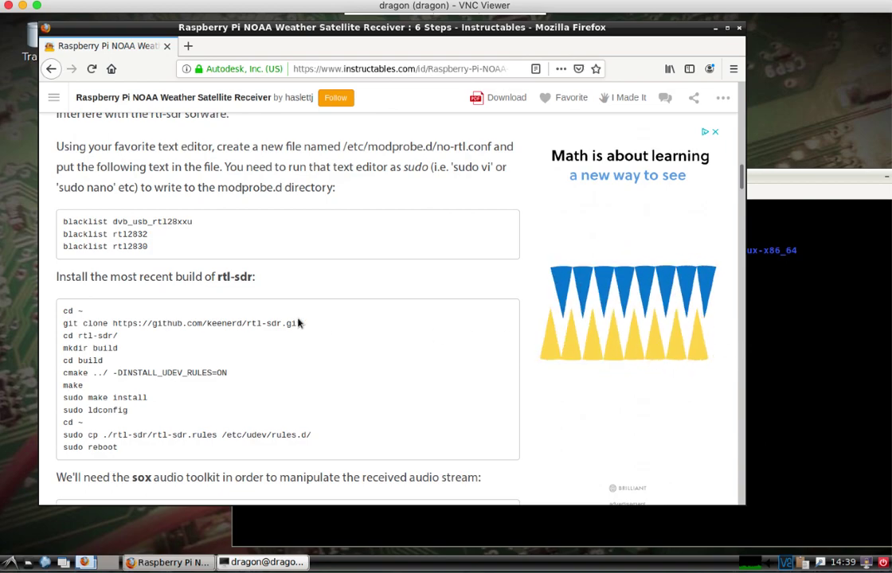
pyautogui.click(816, 333)
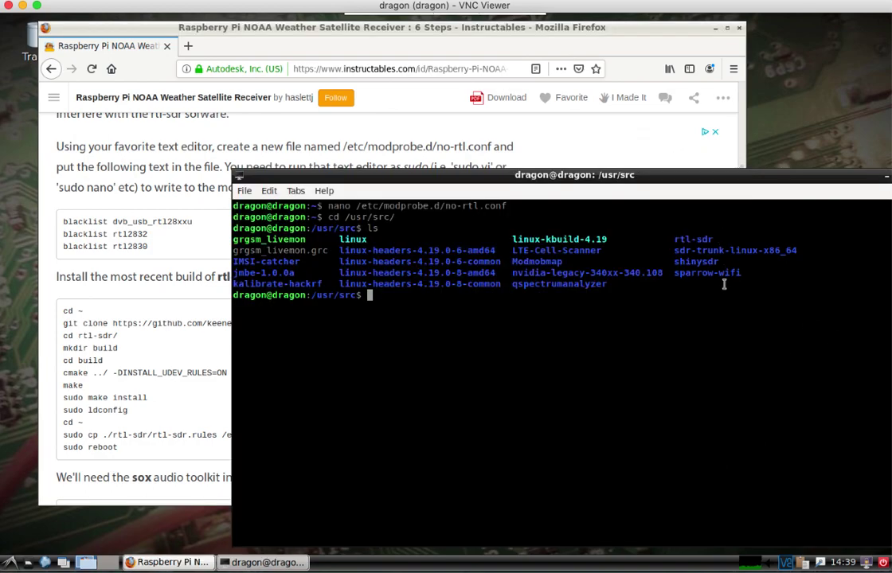
# Enter the rtl-sdr folder, list its contents, and change into build/.
pyautogui.write('cd rtl-sdr/')
pyautogui.press('Return')
pyautogui.write('mkdir')
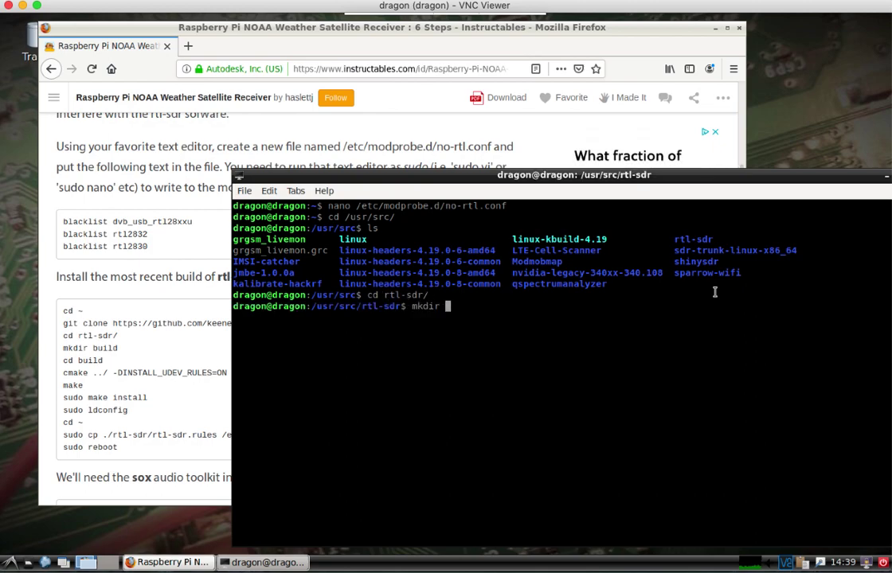
pyautogui.press('BackSpace')
pyautogui.press('BackSpace')
pyautogui.press('BackSpace')
pyautogui.press('BackSpace')
pyautogui.press('BackSpace')
pyautogui.press('BackSpace')
pyautogui.write('ls')
pyautogui.press('Return')
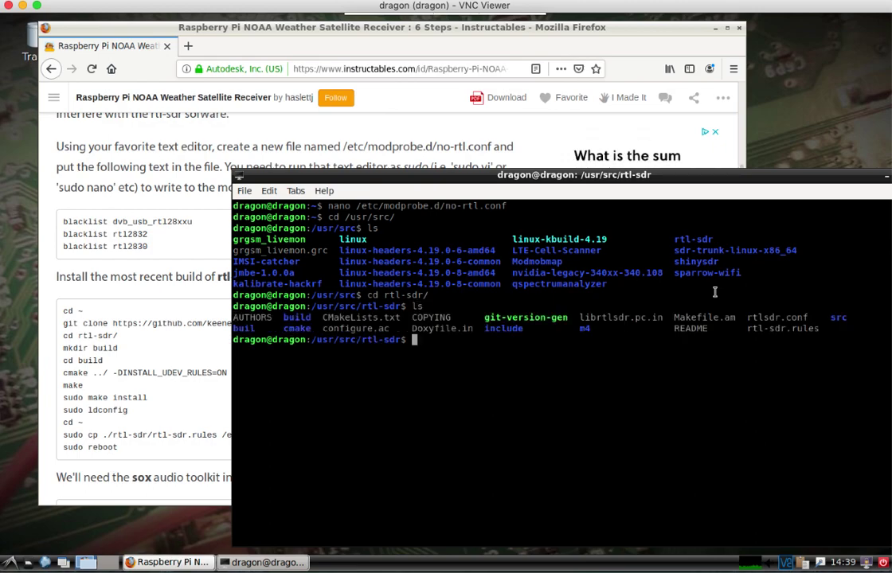
pyautogui.write('cd build/')
pyautogui.press('Return')
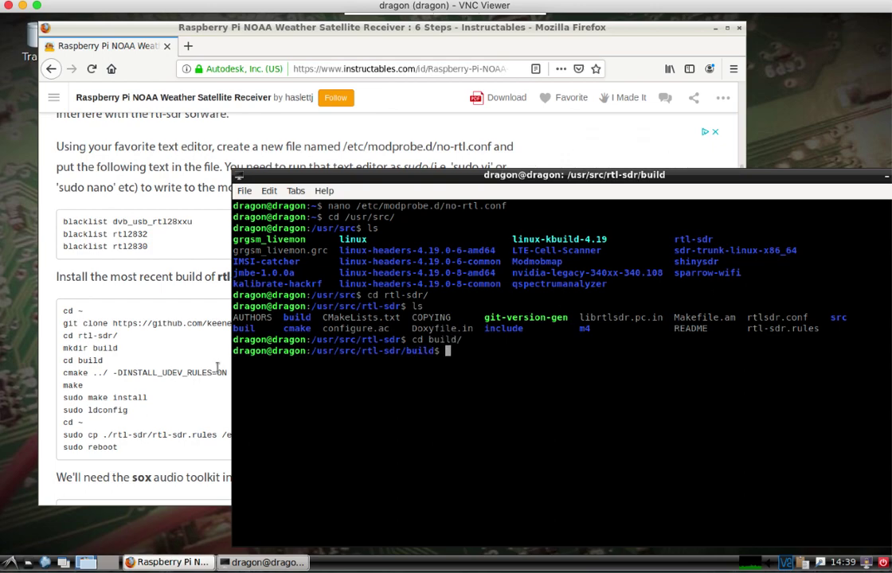
# Copy the cmake line with -DINSTALL_UDEV_RULES=ON from the instructions and run it in the terminal.
pyautogui.click(215, 379)
pyautogui.moveTo(227, 374); pyautogui.dragTo(64, 375)
pyautogui.rightClick(64, 373)
pyautogui.click(91, 379)
pyautogui.click(802, 386)
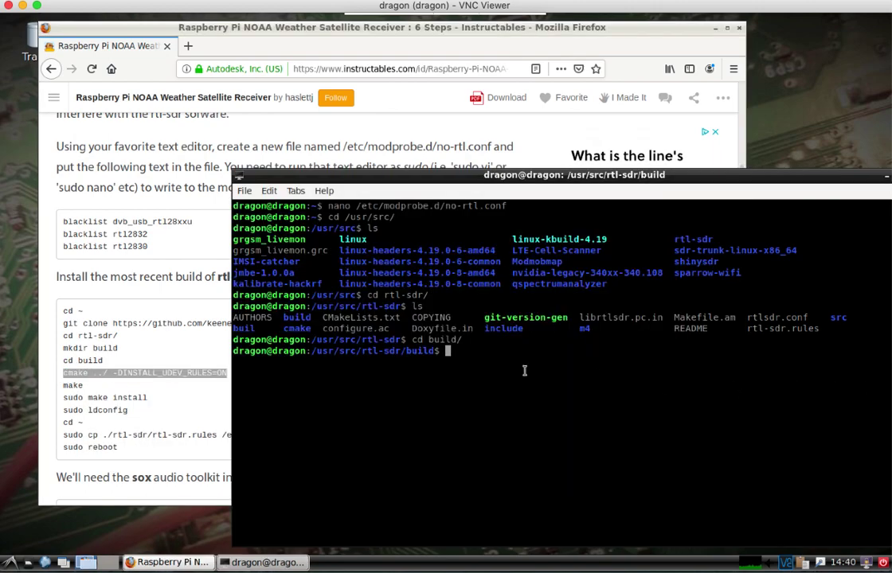
pyautogui.rightClick(451, 365)
pyautogui.click(481, 418)
pyautogui.press('Return')
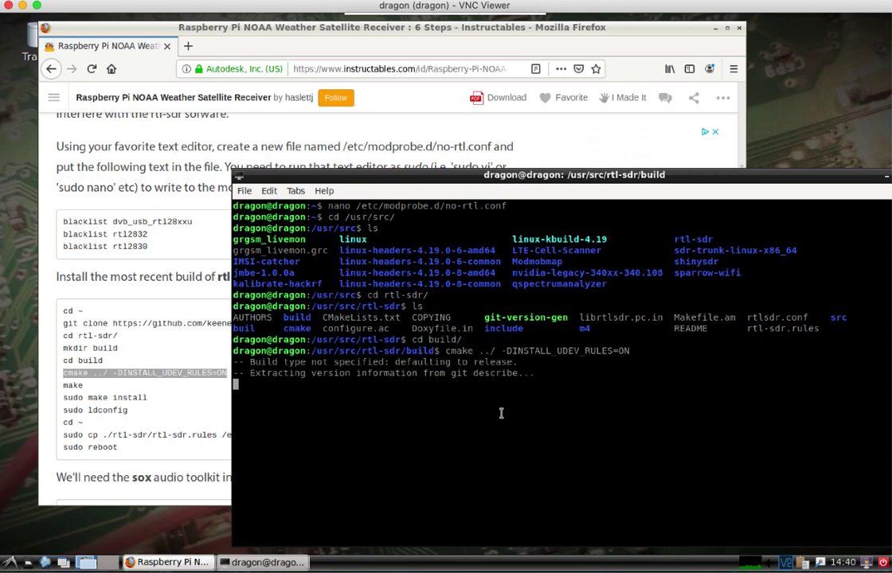
# Rerun the cmake configuration with sudo, then compile rtl-sdr with sudo make.
pyautogui.press('Up')
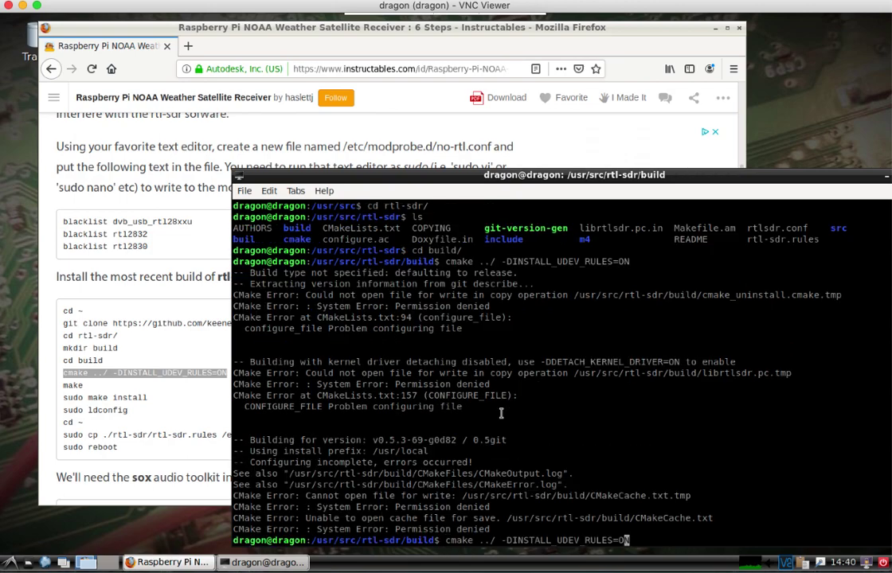
pyautogui.press('Left')
pyautogui.press('Left')
pyautogui.press('Left')
pyautogui.press('Left')
pyautogui.press('Left')
pyautogui.press('Left')
pyautogui.press('Left')
pyautogui.press('Left')
pyautogui.press('Left')
pyautogui.press('Left')
pyautogui.press('Left')
pyautogui.press('Left')
pyautogui.press('Left')
pyautogui.press('Left')
pyautogui.press('Left')
pyautogui.press('Left')
pyautogui.press('Left')
pyautogui.press('Left')
pyautogui.press('Left')
pyautogui.press('Left')
pyautogui.press('Left')
pyautogui.press('Left')
pyautogui.press('Left')
pyautogui.press('Left')
pyautogui.press('Left')
pyautogui.press('Left')
pyautogui.press('Left')
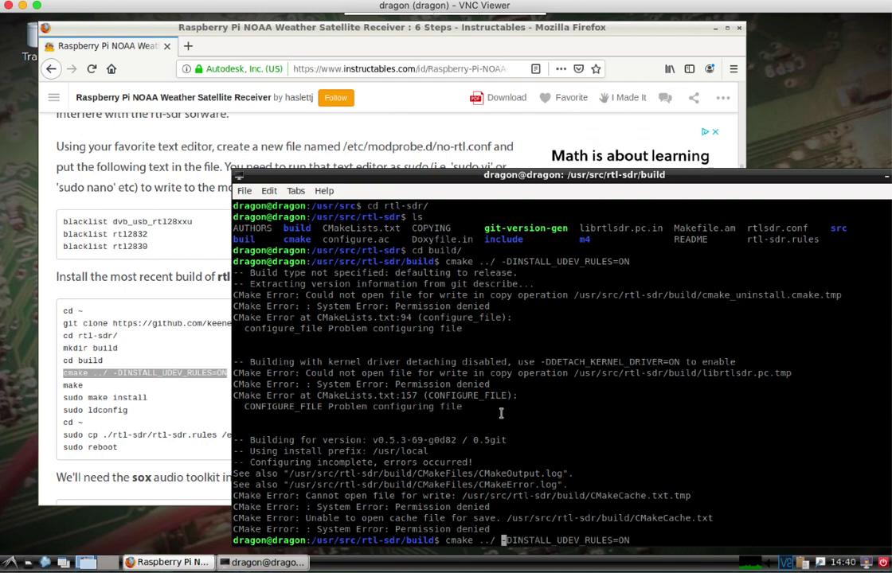
pyautogui.press('Left')
pyautogui.press('Left')
pyautogui.press('Left')
pyautogui.press('Left')
pyautogui.press('Left')
pyautogui.press('Left')
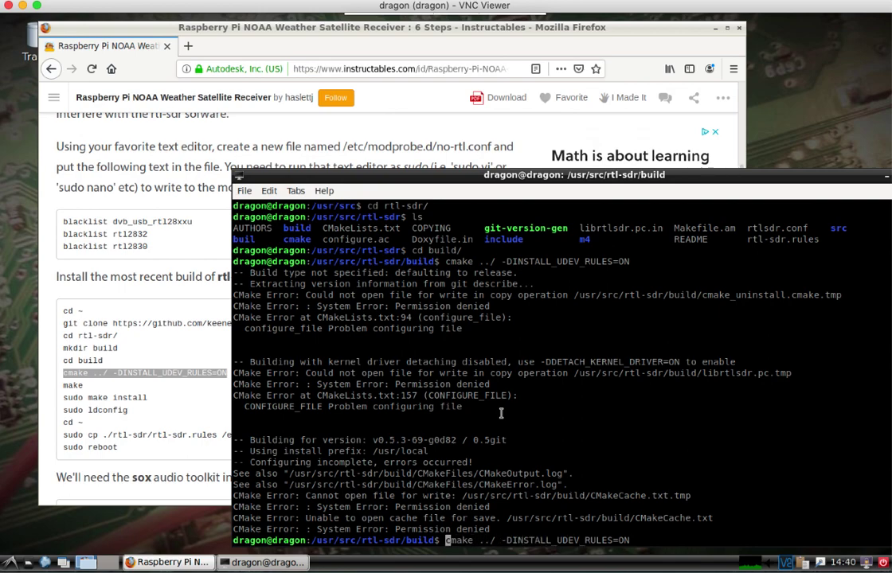
pyautogui.write('sudo')
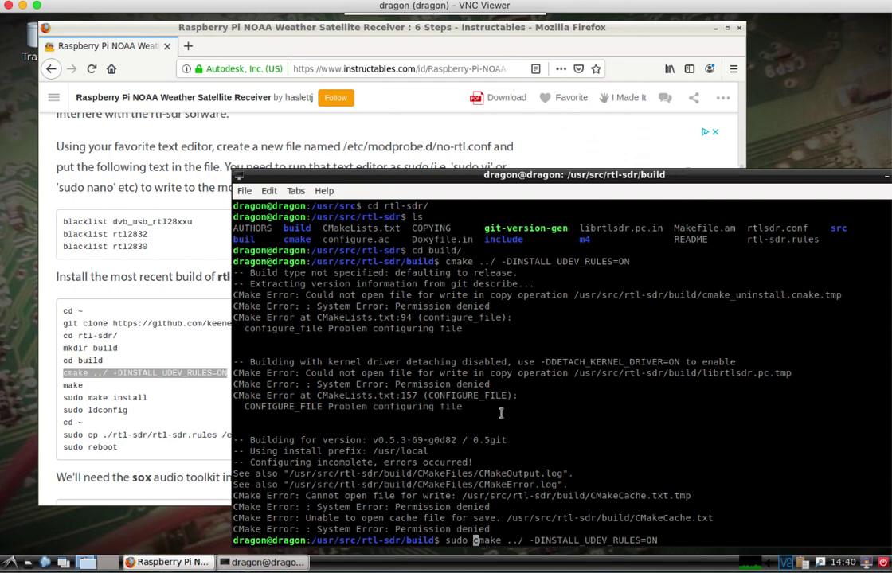
pyautogui.press('Return')
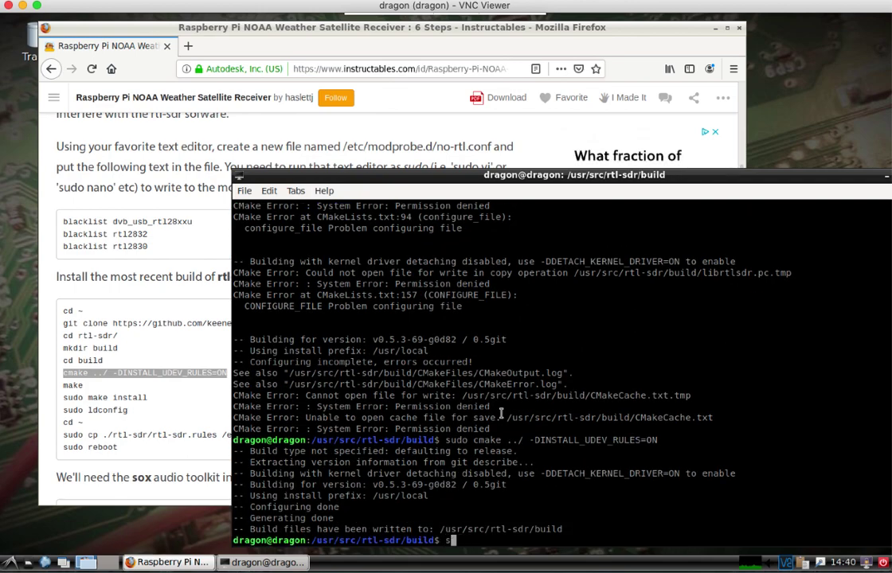
pyautogui.write('sudo make')
pyautogui.press('Return')
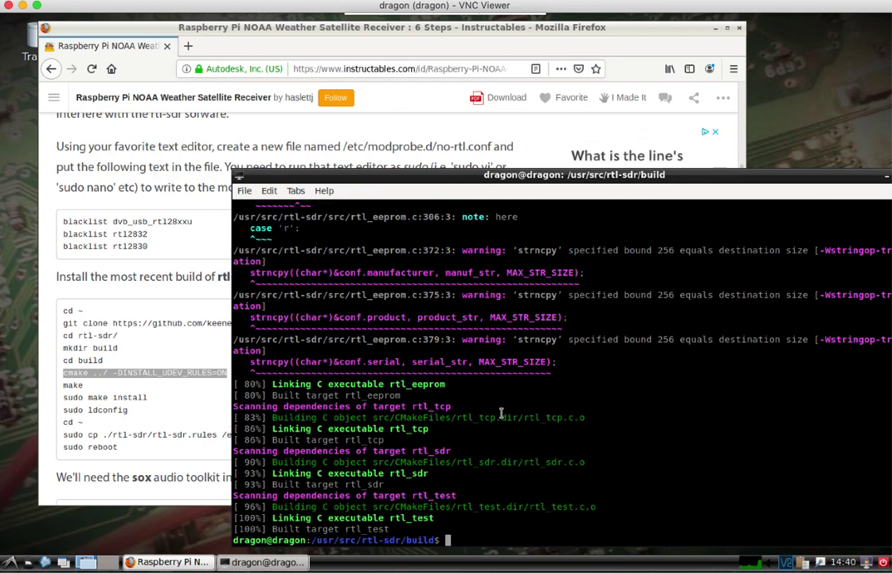
# Install rtl-sdr with sudo make install and refresh libraries with sudo ldconfig.
pyautogui.write('sudo make install')
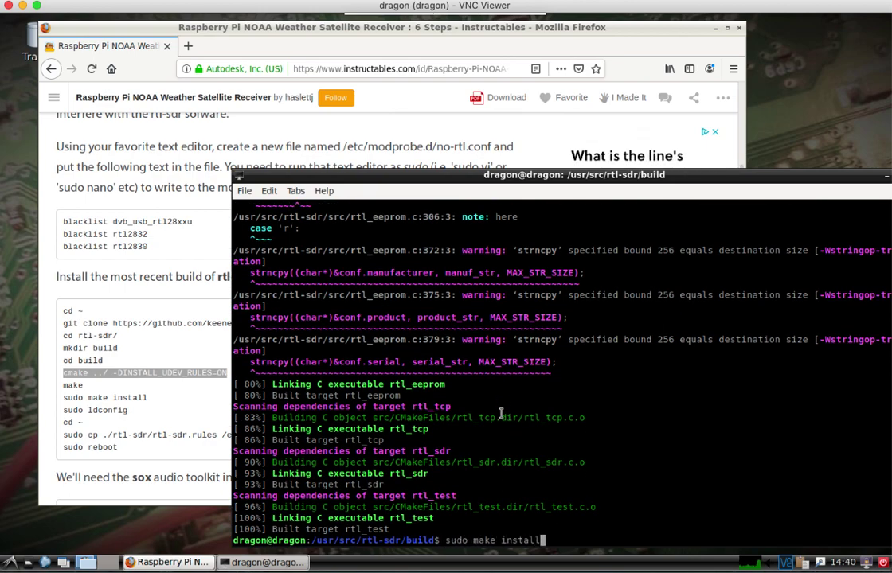
pyautogui.press('Return')
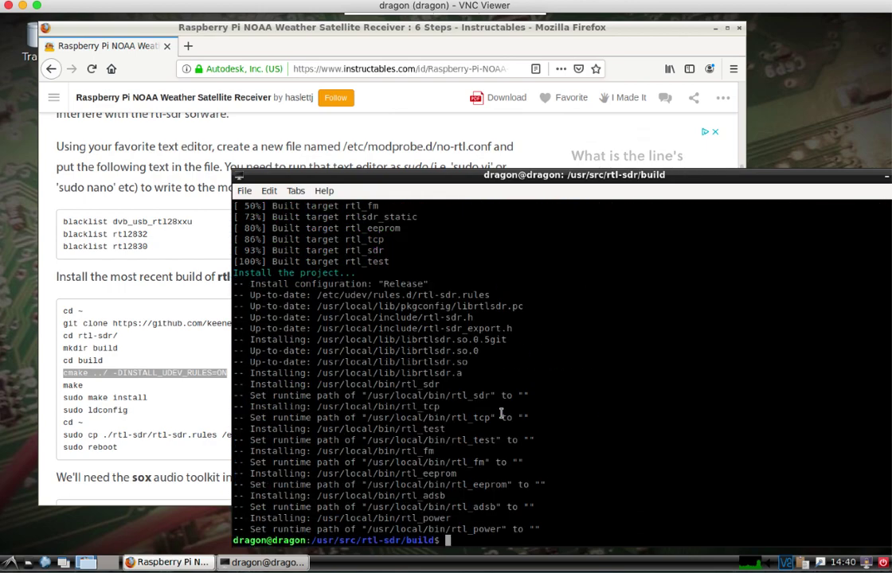
pyautogui.write('sudo ldconfig')
pyautogui.press('Return')
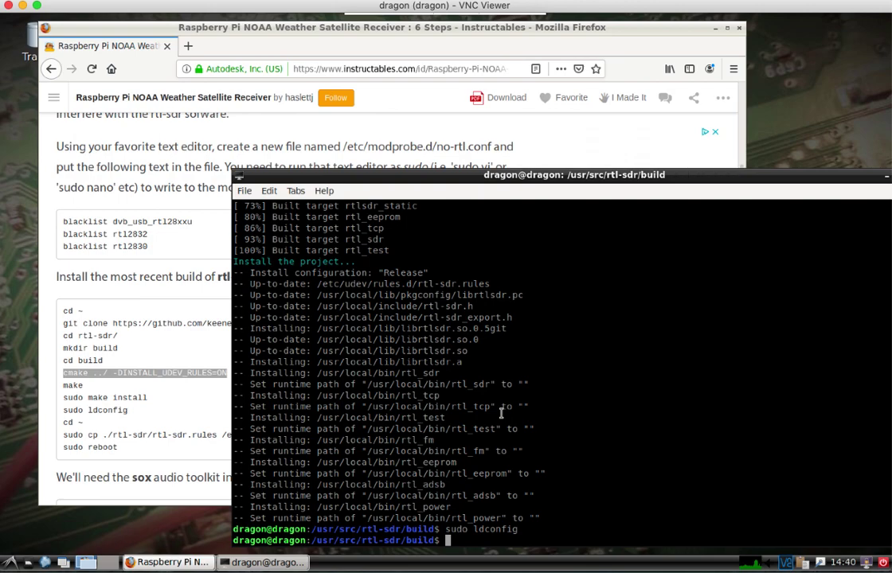
# Move up to /usr/src/rtl-sdr and list its files.
pyautogui.write('cudo rpcg')
pyautogui.press('BackSpace')
pyautogui.press('BackSpace')
pyautogui.press('BackSpace')
pyautogui.press('BackSpace')
pyautogui.press('BackSpace')
pyautogui.press('BackSpace')
pyautogui.press('BackSpace')
pyautogui.press('BackSpace')
pyautogui.press('BackSpace')
pyautogui.write('cd ..')
pyautogui.press('Return')
pyautogui.write('ls')
pyautogui.press('Return')
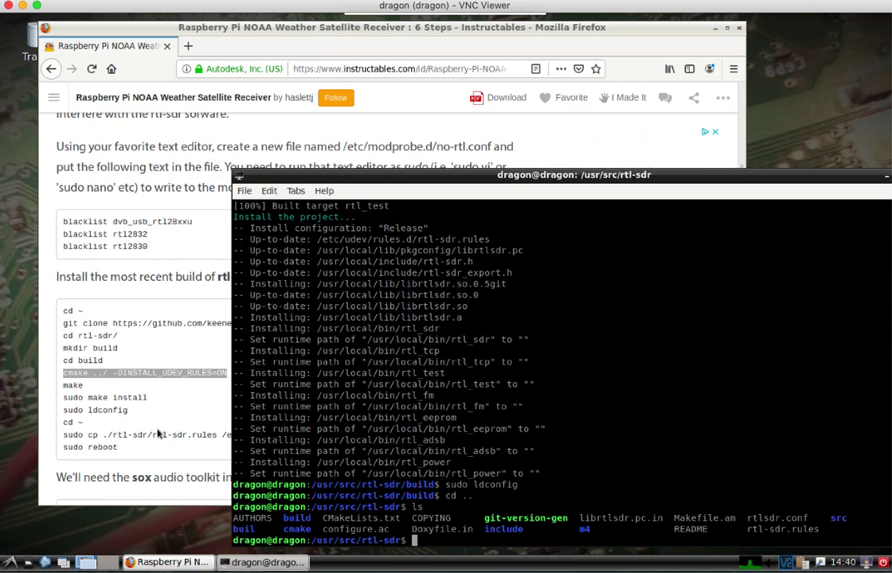
# Start a sudo cp command for rtl-sdr.rules, completing the file name with Tab.
pyautogui.write('cp')
pyautogui.press('BackSpace')
pyautogui.press('BackSpace')
pyautogui.press('BackSpace')
pyautogui.write('sudo cp rtl-')
pyautogui.press('Tab')
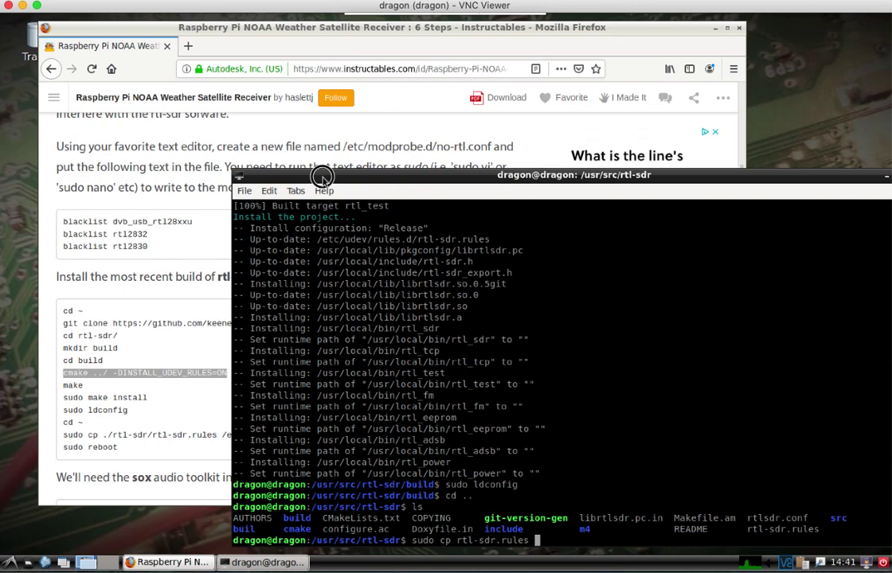
pyautogui.moveTo(330, 177); pyautogui.dragTo(270, 123)
# Complete the destination path /etc/udev/rules.d/ and run the copy.
pyautogui.write('/etc/udd')
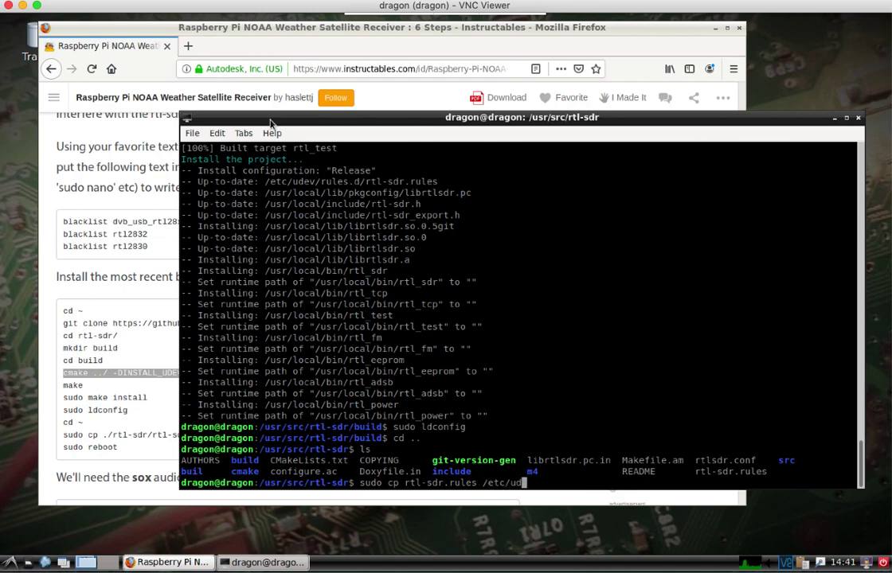
pyautogui.press('BackSpace')
pyautogui.press('BackSpace')
pyautogui.press('Tab')
pyautogui.press('Tab')
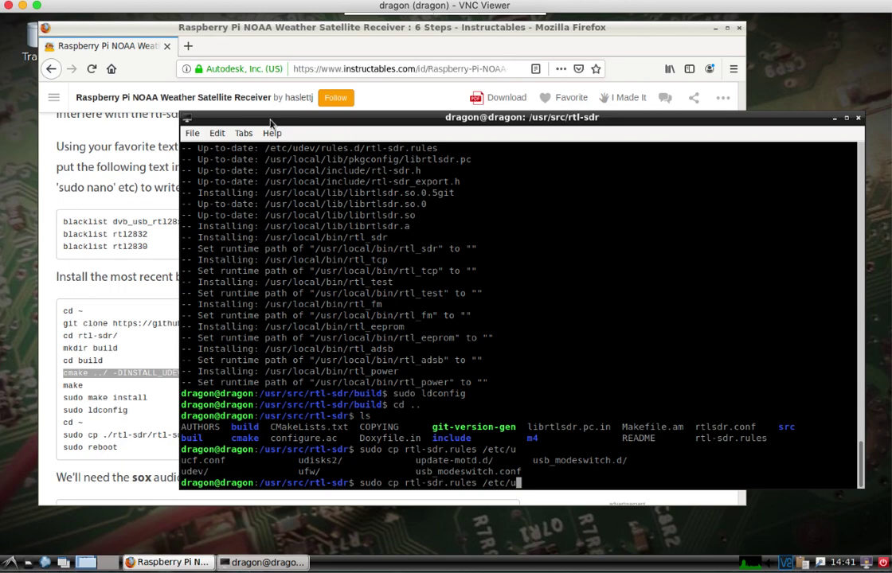
pyautogui.write('de')
pyautogui.write('r')
pyautogui.press('Tab')
pyautogui.press('Return')
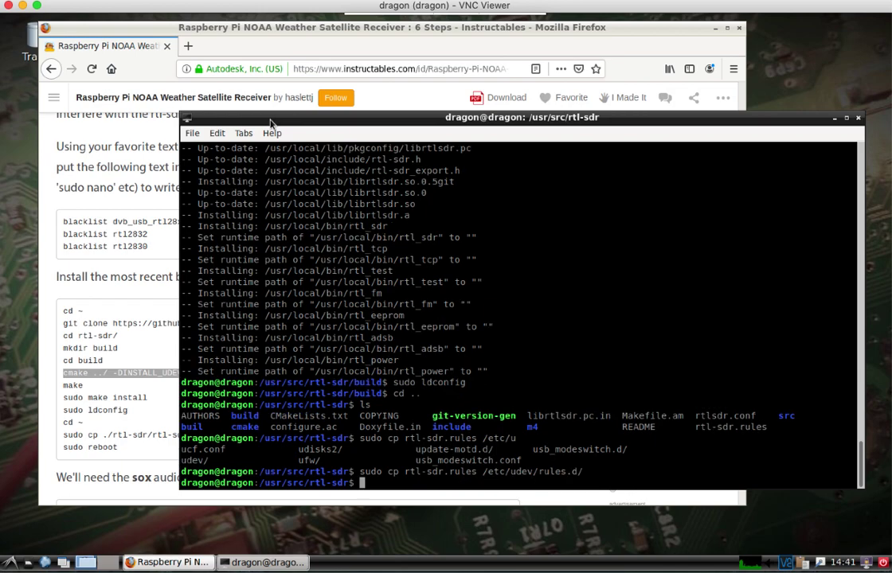
pyautogui.moveTo(284, 113); pyautogui.dragTo(330, 102)
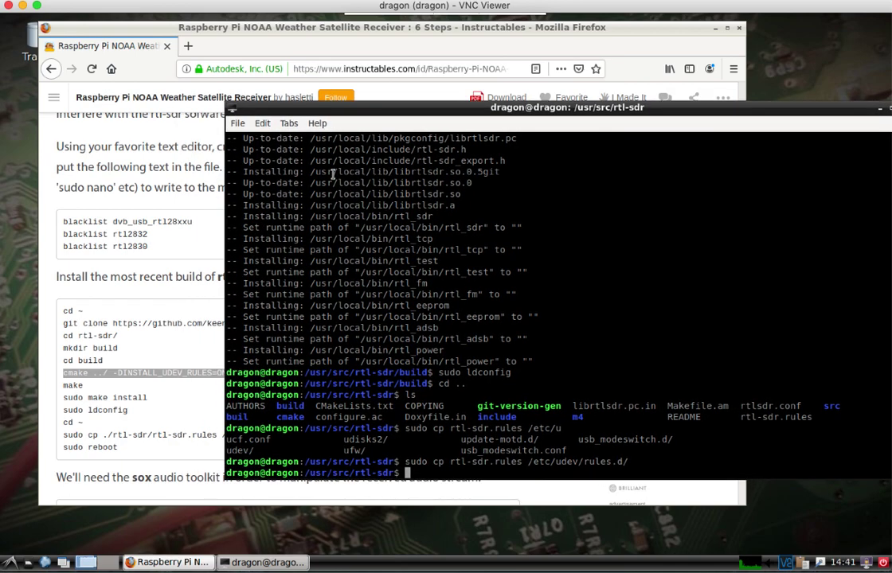
# Run rtl_test to detect the Realtek RTL2838 dongle, then stop it with Ctrl+C.
pyautogui.write('rtl_test')
pyautogui.press('Return')
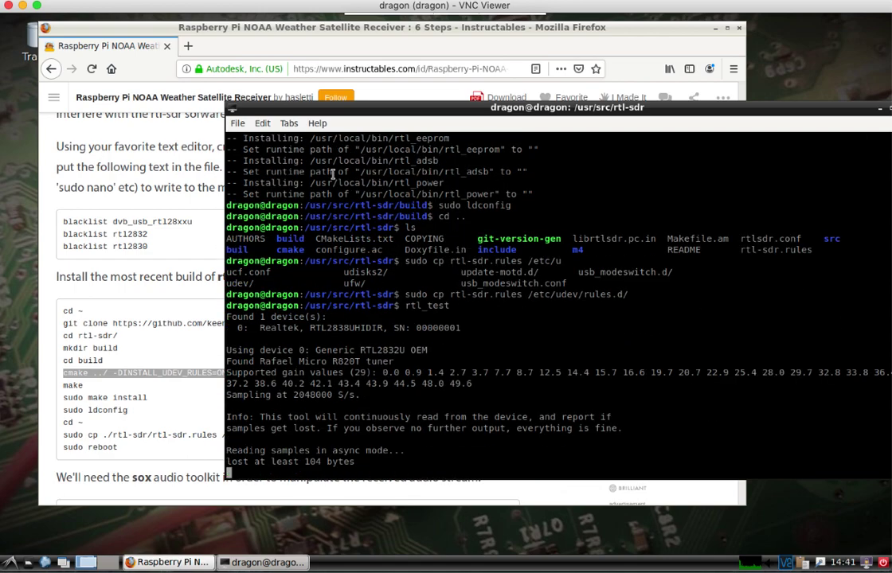
pyautogui.hotkey('ctrl', 'c')
pyautogui.hotkey('ctrl', 'c')
pyautogui.hotkey('ctrl', 'c')
pyautogui.hotkey('ctrl', 'c')
pyautogui.hotkey('ctrl', 'c')
pyautogui.hotkey('ctrl', 'c')
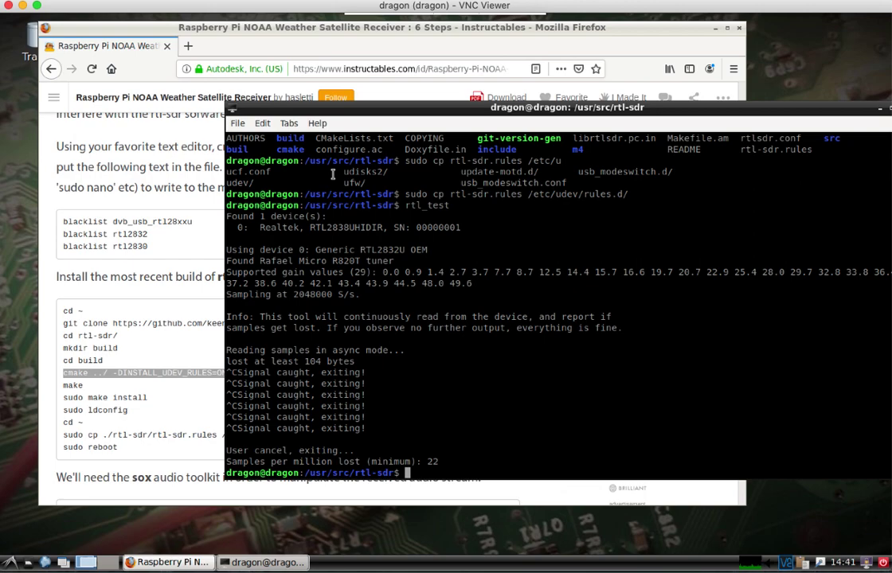
# Read further down the tutorial page, then return to the terminal.
pyautogui.click(54, 373)
pyautogui.scroll(-20, 54, 373)
pyautogui.scroll(-10, 55, 373)
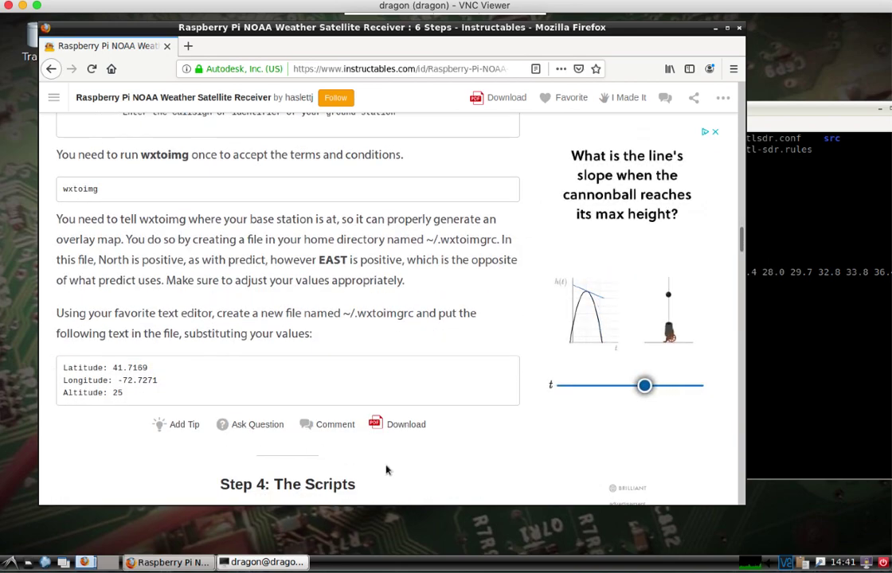
pyautogui.click(784, 394)
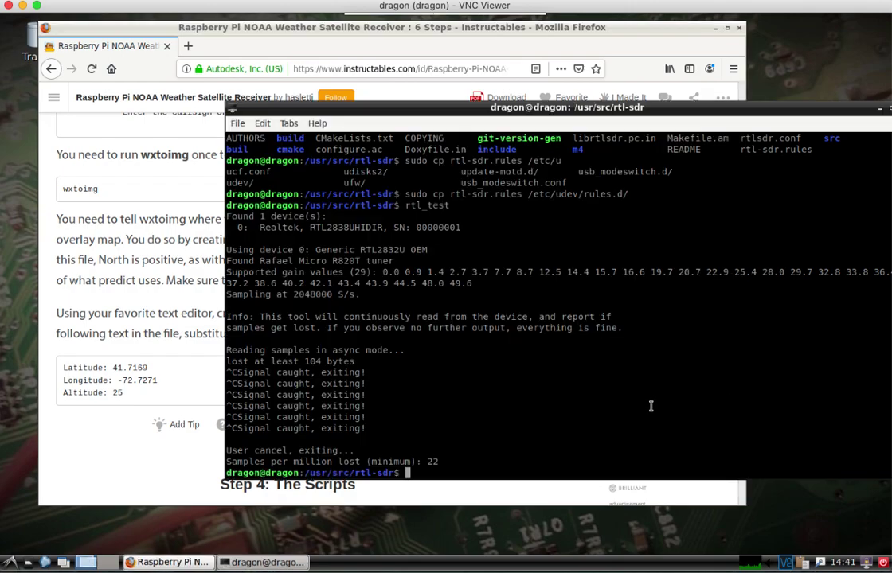
# Inspect /etc/sudoers via sudo visudo for the NOPASSWD rule, exit unchanged, and return to the tutorial.
pyautogui.write('sudo visudo')
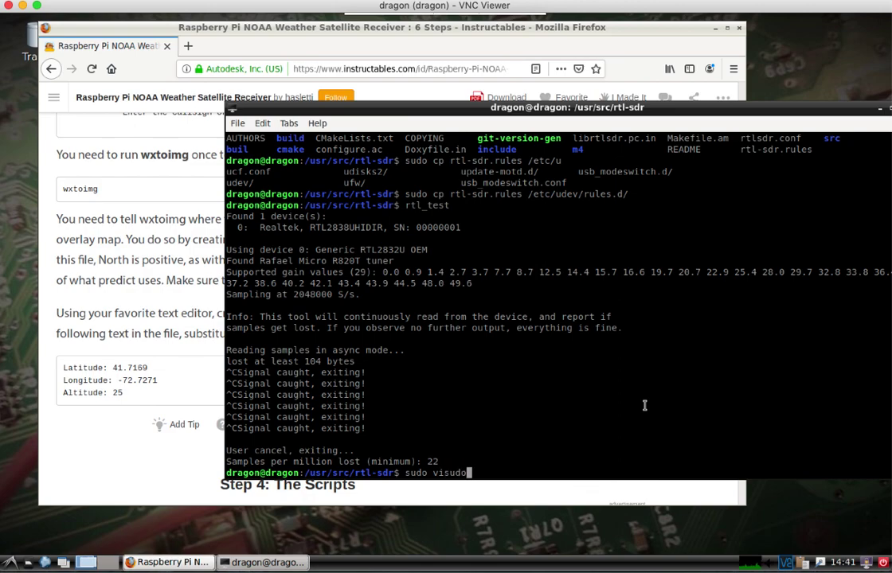
pyautogui.moveTo(277, 105); pyautogui.dragTo(170, 66)
pyautogui.press('Return')
pyautogui.press('Down')
pyautogui.press('Down')
pyautogui.press('Down')
pyautogui.press('Down')
pyautogui.press('Down')
pyautogui.press('Down')
pyautogui.press('Down')
pyautogui.press('Down')
pyautogui.press('Down')
pyautogui.press('Down')
pyautogui.press('Down')
pyautogui.press('Down')
pyautogui.press('Down')
pyautogui.press('Down')
pyautogui.press('Down')
pyautogui.press('Down')
pyautogui.press('Down')
pyautogui.press('Down')
pyautogui.press('Down')
pyautogui.press('Down')
pyautogui.press('Down')
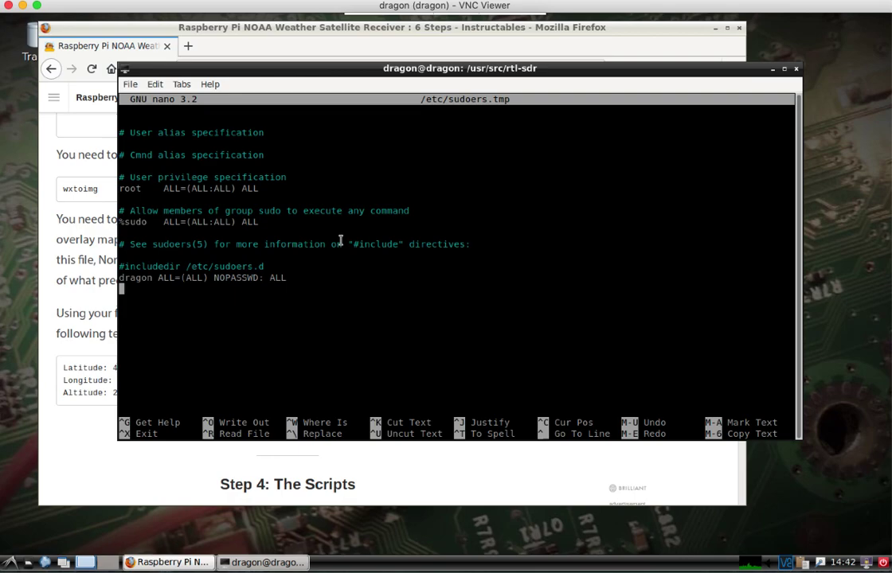
pyautogui.hotkey('ctrl', 'x')
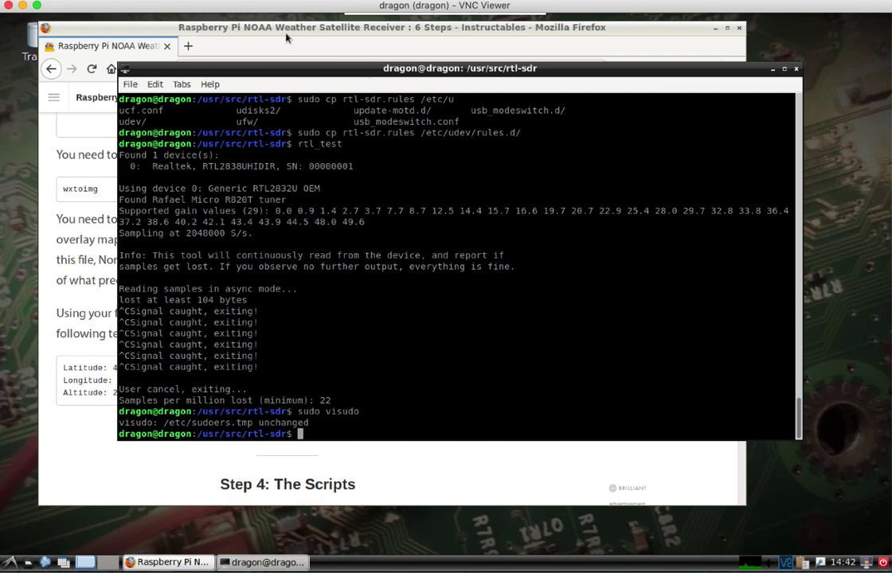
pyautogui.click(251, 26)
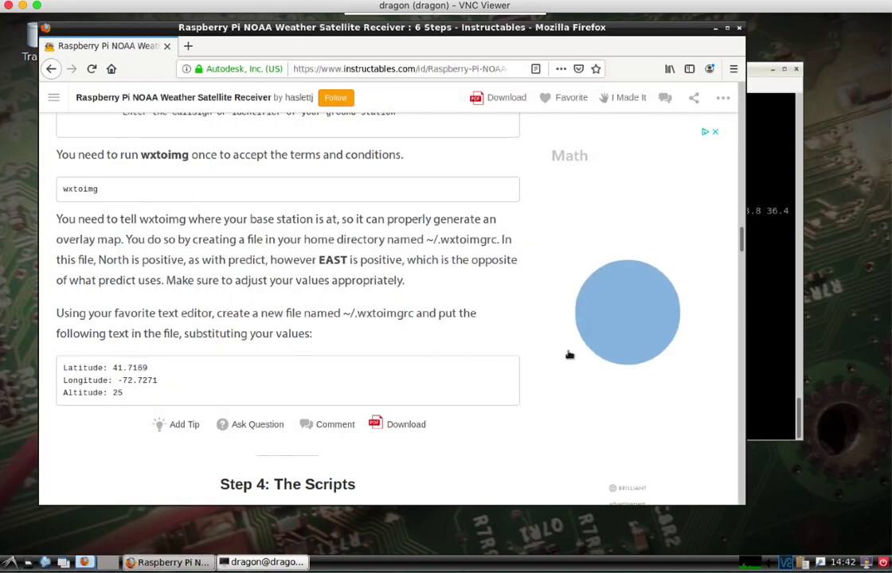
# Scroll through the tutorial comments and load more comments.
pyautogui.scroll(-10, 570, 356)
pyautogui.scroll(-20, 569, 356)
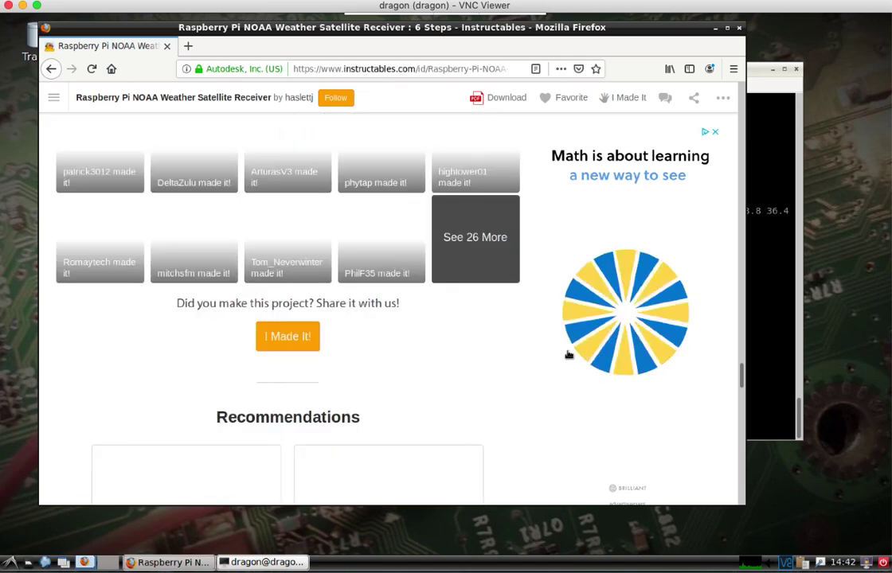
pyautogui.scroll(-15, 568, 355)
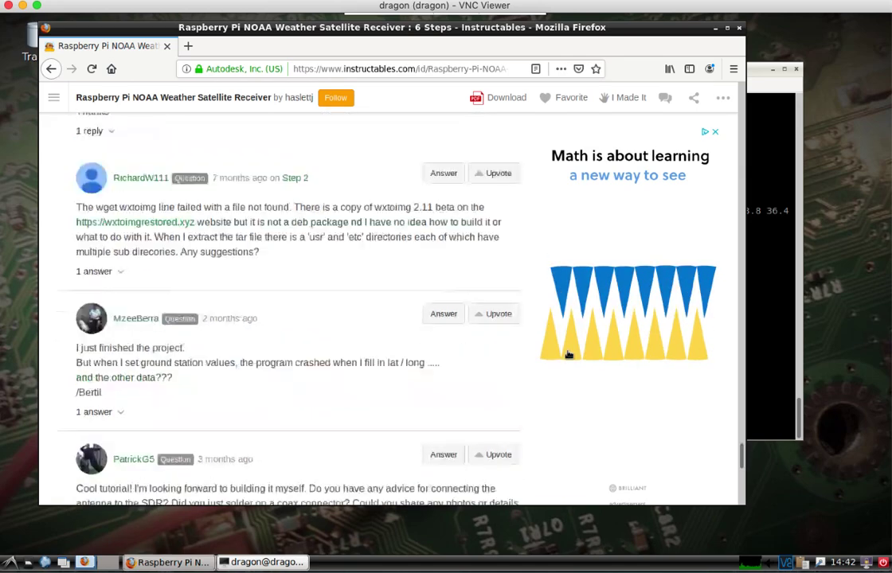
pyautogui.scroll(2, 568, 355)
pyautogui.scroll(-8, 568, 355)
pyautogui.scroll(-10, 569, 355)
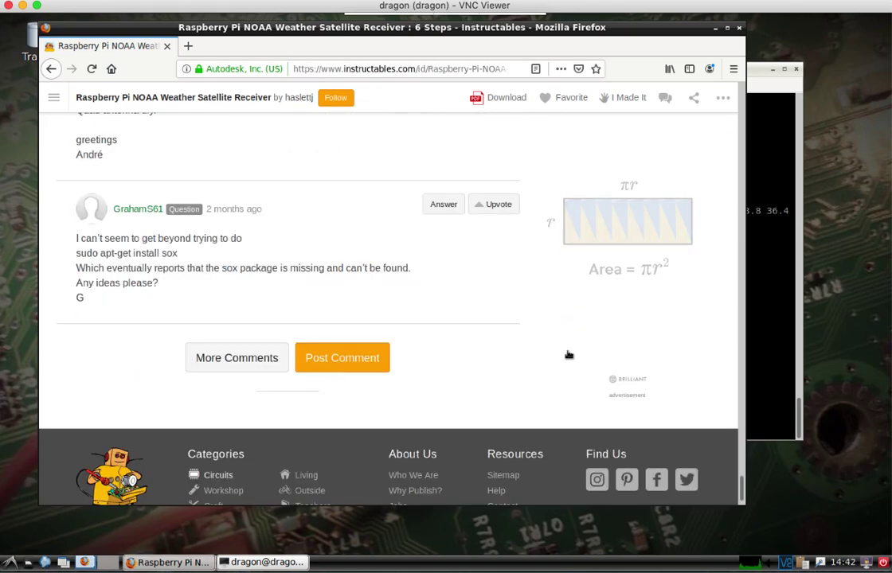
pyautogui.scroll(5, 567, 354)
pyautogui.scroll(-4, 478, 359)
pyautogui.click(237, 400)
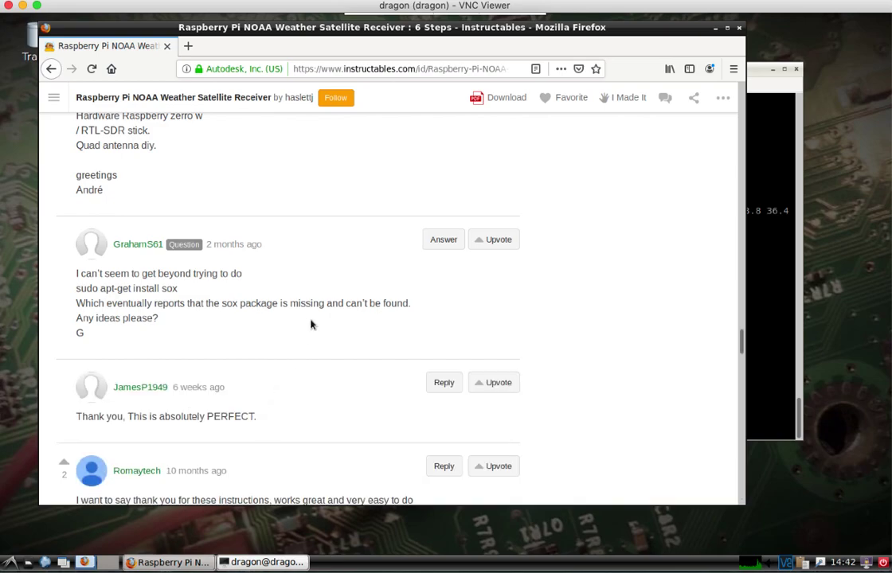
# Locate the comment on the schedule_satellite.sh TZ="UTC" invalid date error, then return to the terminal.
pyautogui.scroll(-10, 310, 322)
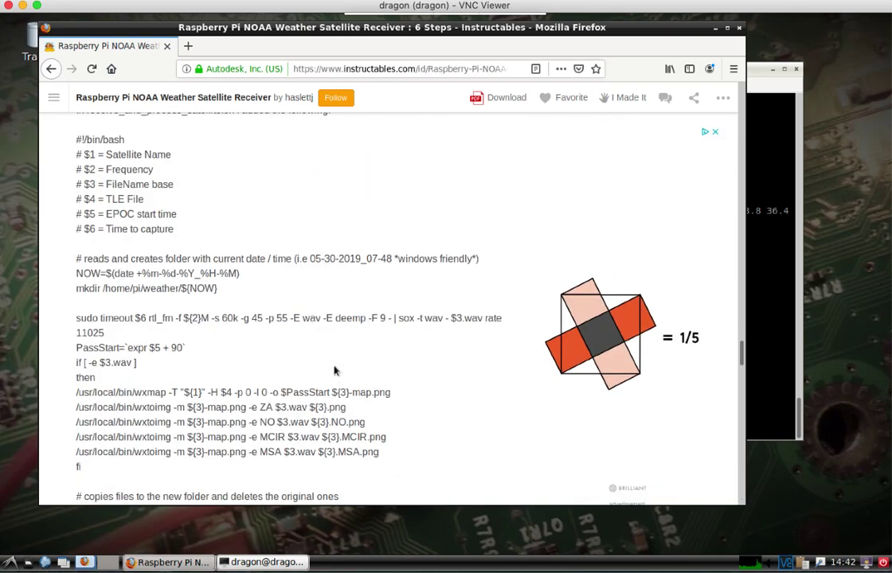
pyautogui.scroll(-10, 334, 370)
pyautogui.scroll(-6, 334, 370)
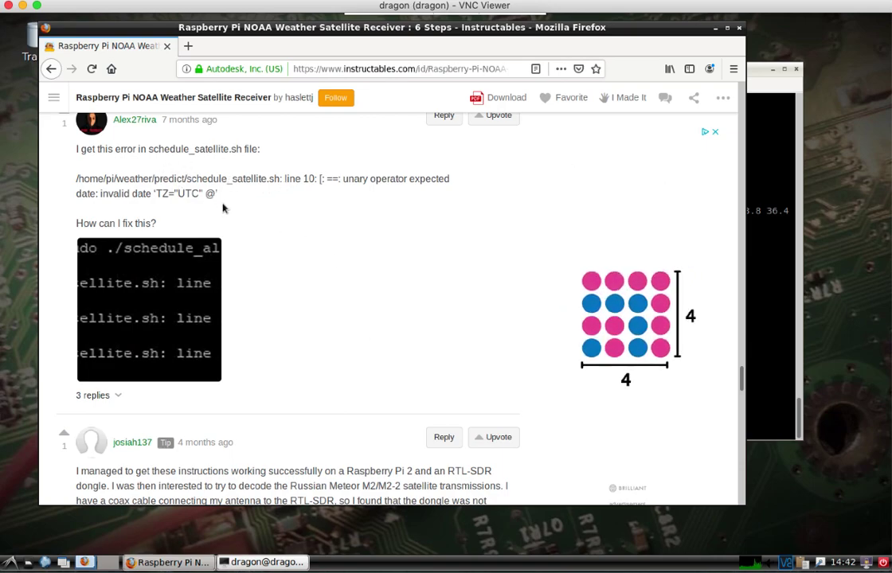
pyautogui.scroll(3, 227, 201)
pyautogui.click(758, 330)
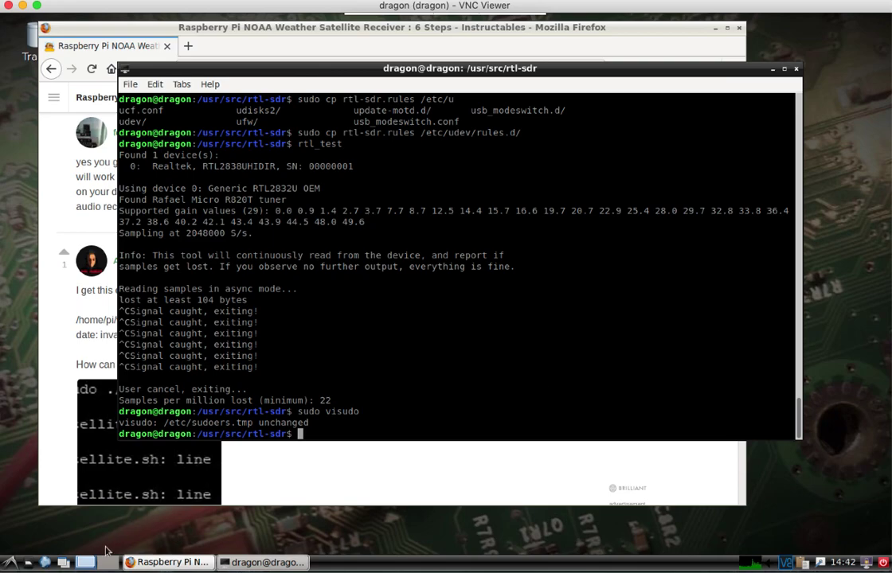
# Change into /home/dragon/weather/predict/ and list its scripts.
pyautogui.write('cd /home/dragon/weather/predict/')
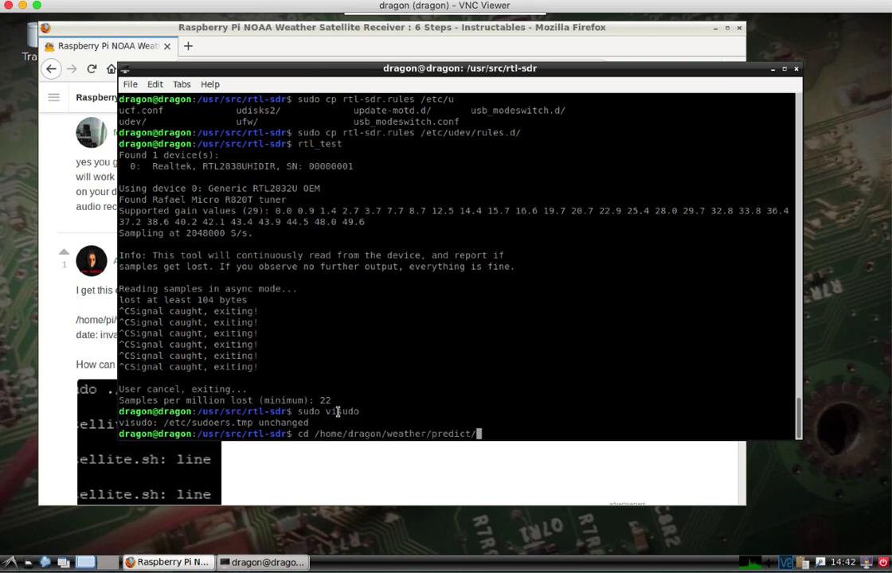
pyautogui.press('Return')
pyautogui.write('ls')
pyautogui.press('Return')
# Print schedule_satellite.sh with cat to inspect its UTC date lines.
pyautogui.write('cat sch')
pyautogui.press('Tab')
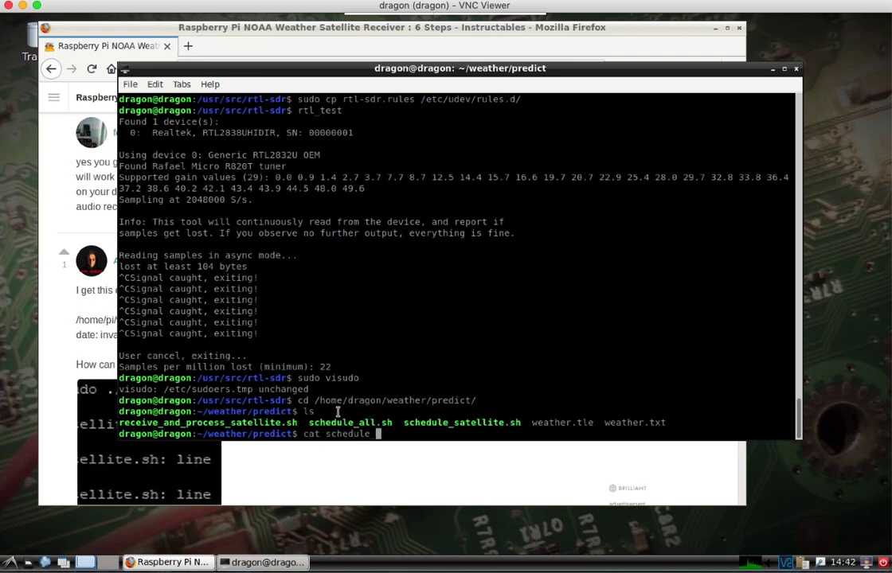
pyautogui.write('s')
pyautogui.press('Tab')
pyautogui.press('Return')
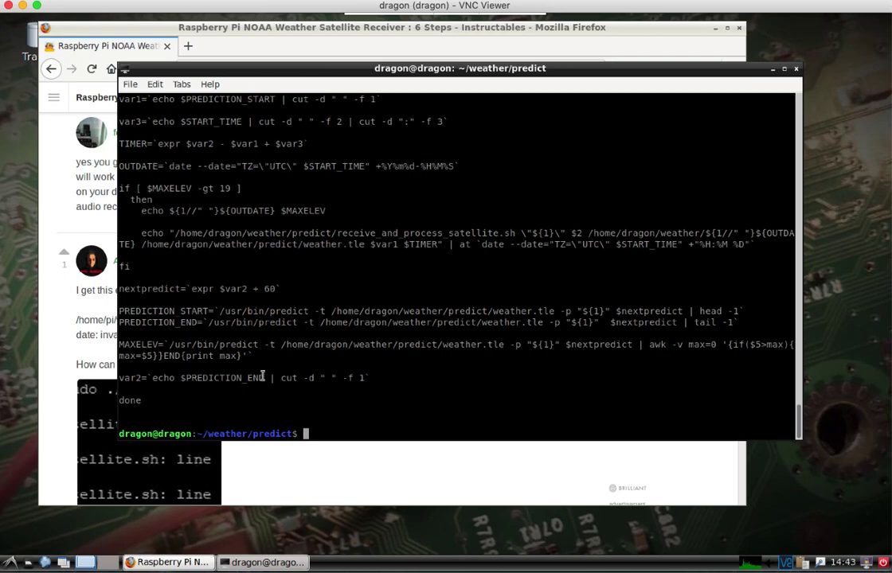
pyautogui.click(9, 562)
pyautogui.moveTo(46, 516)
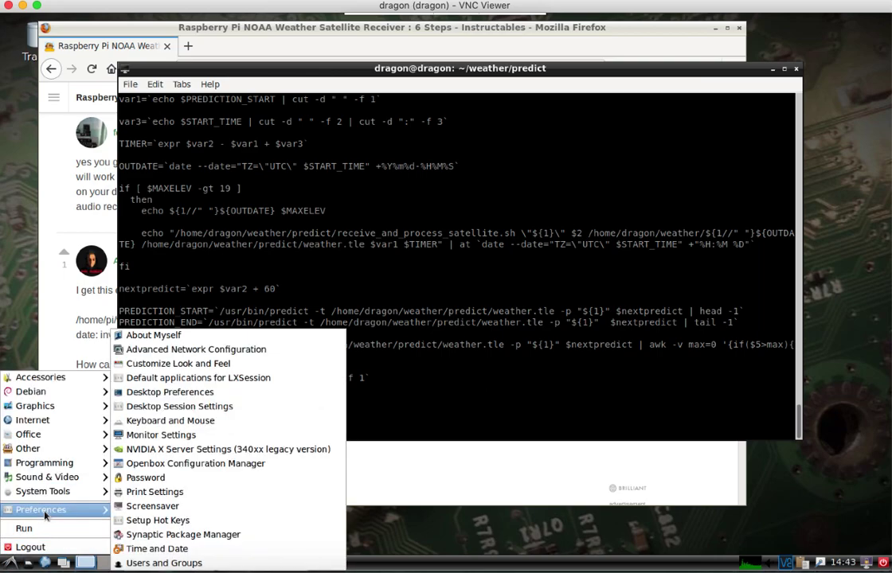
pyautogui.click(173, 548)
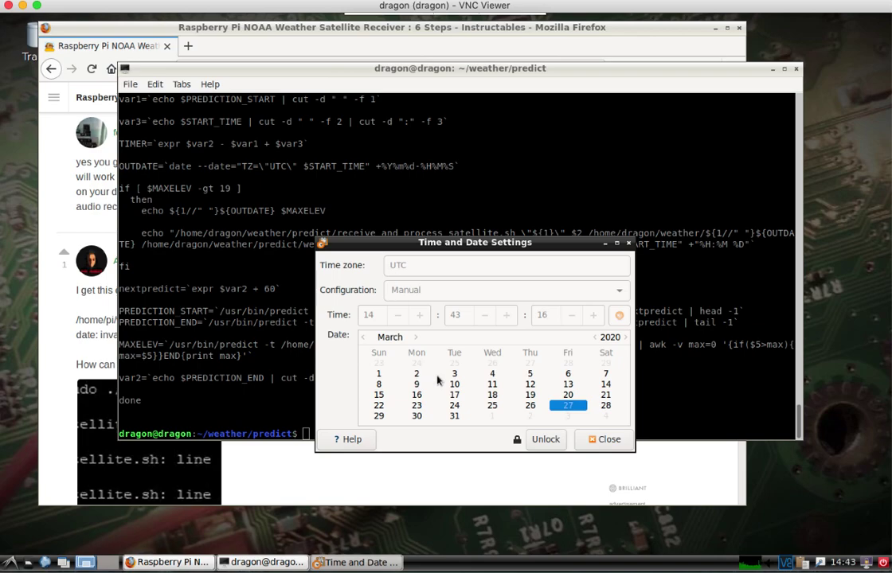
pyautogui.click(607, 443)
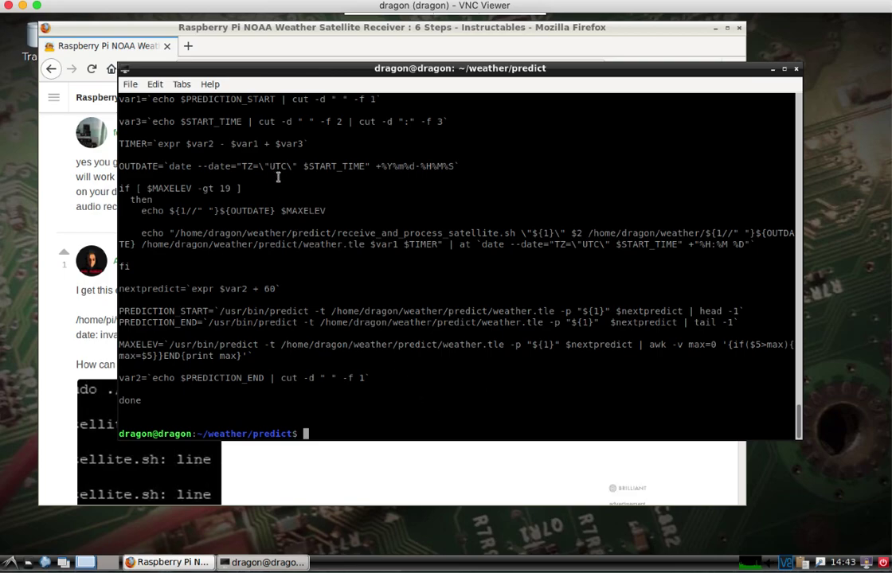
# Reopen schedule_satellite.sh in nano by replacing cat with nano in the command.
pyautogui.write('cat schedule_satellite.sh')
pyautogui.press('Left')
pyautogui.press('Left')
pyautogui.press('Left')
pyautogui.press('Left')
pyautogui.press('Left')
pyautogui.press('Left')
pyautogui.press('Left')
pyautogui.press('Left')
pyautogui.press('Left')
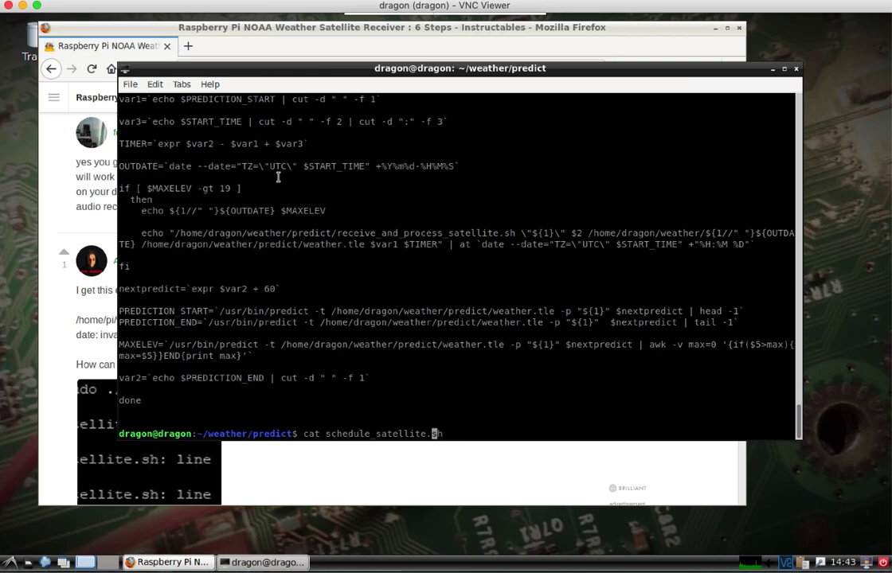
pyautogui.press('Left')
pyautogui.press('Left')
pyautogui.press('Left')
pyautogui.press('Left')
pyautogui.press('Left')
pyautogui.press('Left')
pyautogui.press('Left')
pyautogui.press('Left')
pyautogui.press('Left')
pyautogui.press('Left')
pyautogui.press('Left')
pyautogui.press('Left')
pyautogui.press('Left')
pyautogui.press('Left')
pyautogui.press('BackSpace')
pyautogui.press('BackSpace')
pyautogui.press('BackSpace')
pyautogui.write('nano')
pyautogui.press('Return')
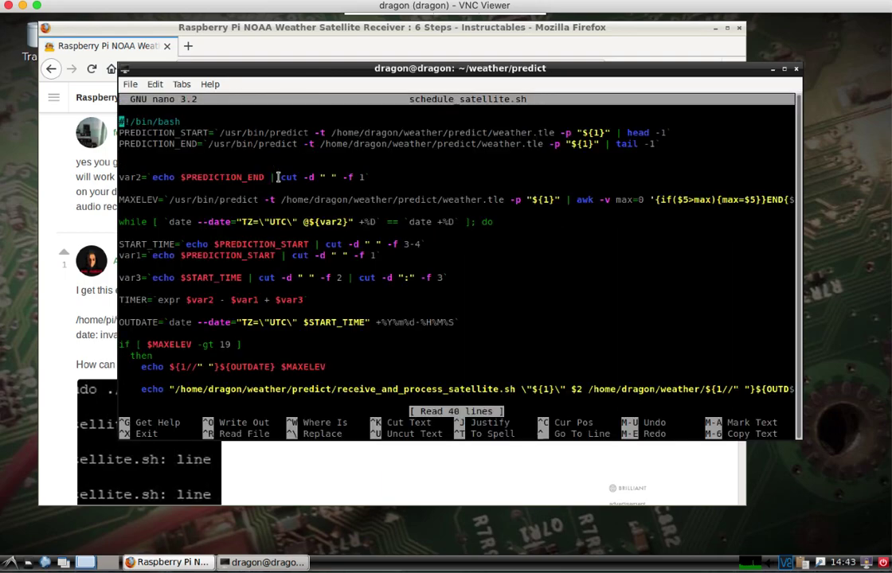
# Change the while line's timezone to Etc/UTC, revert it to UTC, and begin exiting nano.
pyautogui.press('Down')
pyautogui.press('Down')
pyautogui.press('Down')
pyautogui.press('Down')
pyautogui.press('Down')
pyautogui.press('Down')
pyautogui.press('Down')
pyautogui.press('Down')
pyautogui.press('Down')
pyautogui.press('Right')
pyautogui.press('Right')
pyautogui.press('Right')
pyautogui.press('Right')
pyautogui.press('Right')
pyautogui.press('Right')
pyautogui.press('Right')
pyautogui.press('Right')
pyautogui.press('Right')
pyautogui.press('Right')
pyautogui.press('Right')
pyautogui.press('Right')
pyautogui.press('Right')
pyautogui.press('Right')
pyautogui.press('Right')
pyautogui.press('Right')
pyautogui.press('Right')
pyautogui.press('Right')
pyautogui.press('Right')
pyautogui.press('Right')
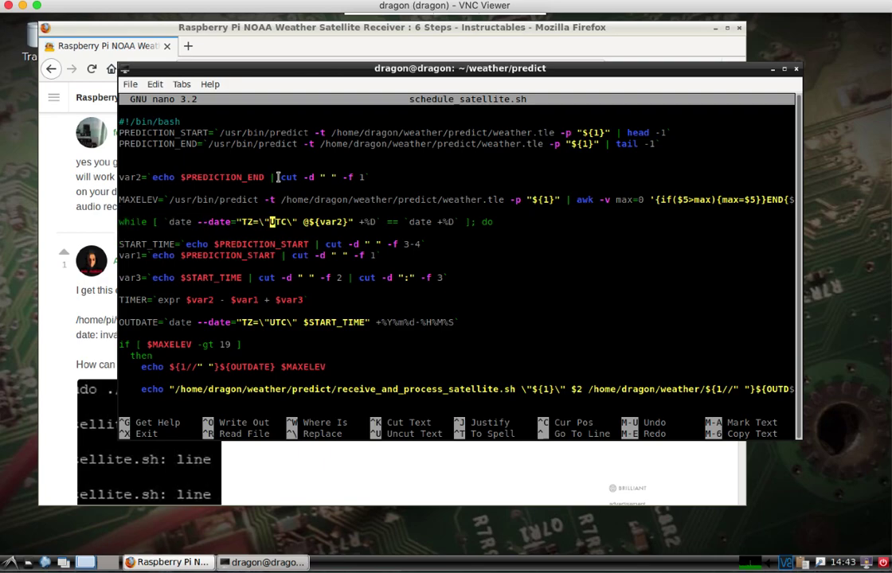
pyautogui.write('i')
pyautogui.press('BackSpace')
pyautogui.write('Etc')
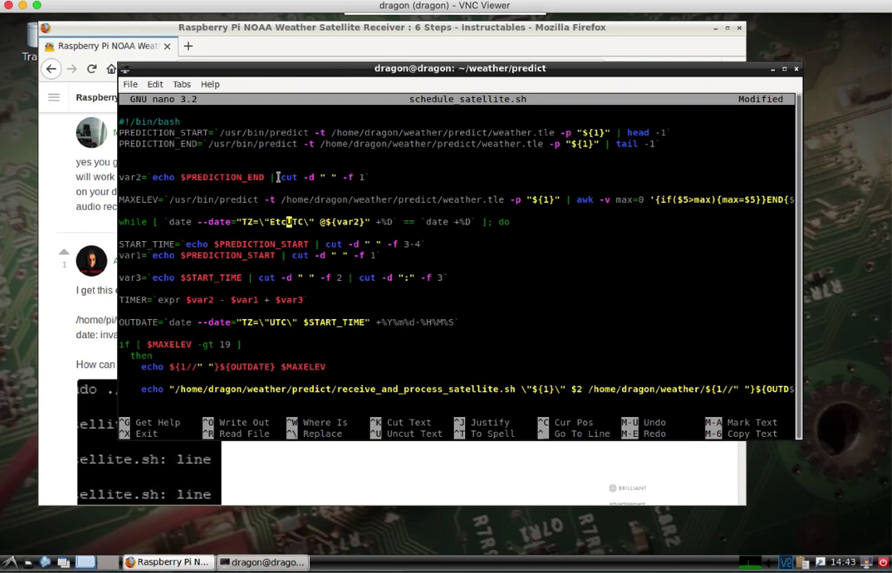
pyautogui.write('/')
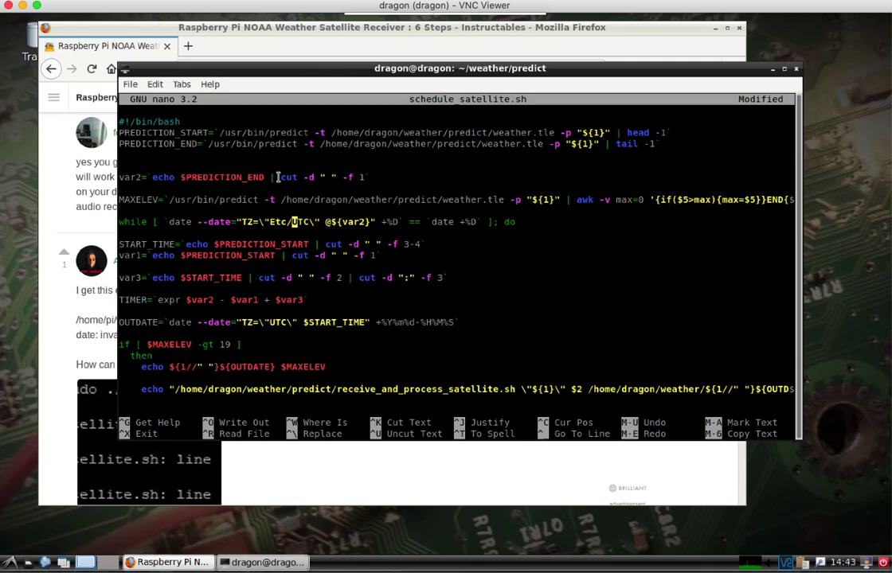
pyautogui.press('BackSpace')
pyautogui.press('BackSpace')
pyautogui.press('BackSpace')
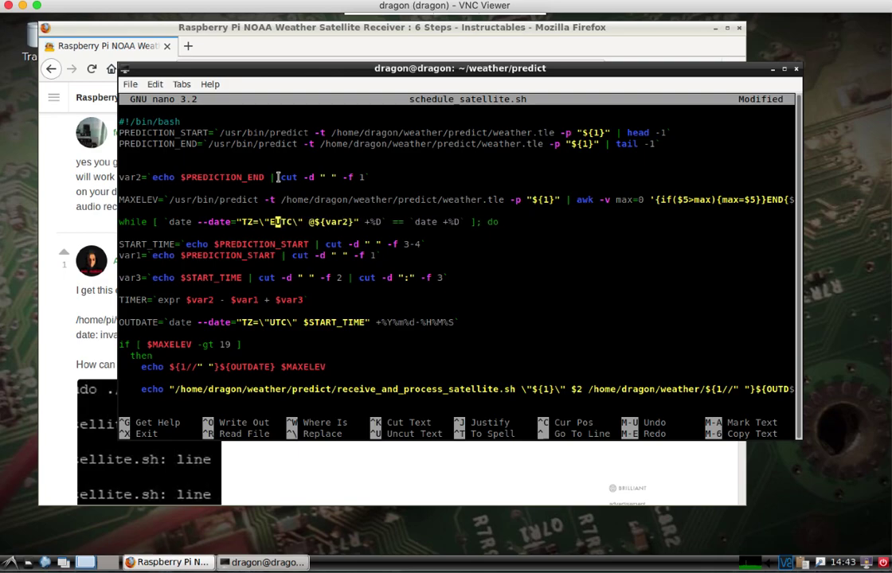
pyautogui.press('BackSpace')
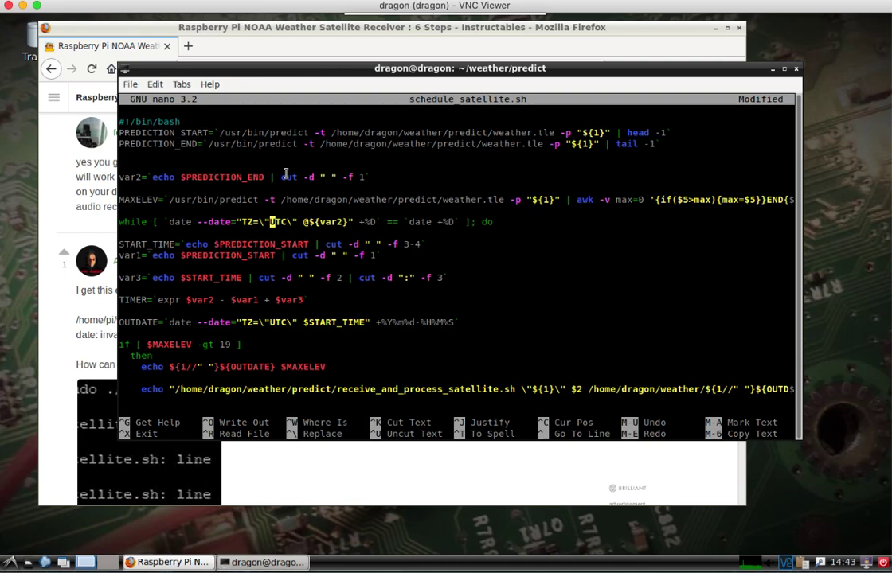
pyautogui.hotkey('ctrl', 'x')
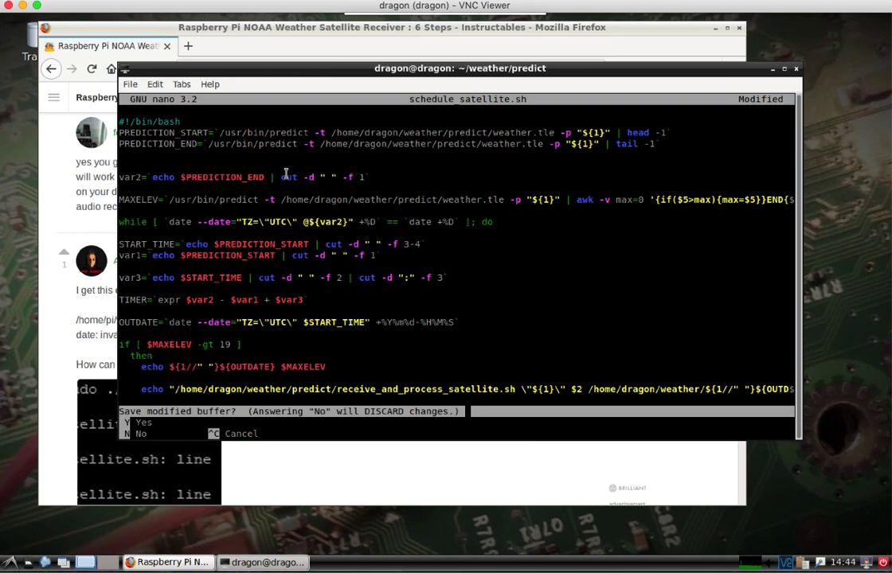
# Save the edited script and list available timezones with timedatectl list-timezones.
pyautogui.press('y')
pyautogui.press('Return')
pyautogui.press('Return')
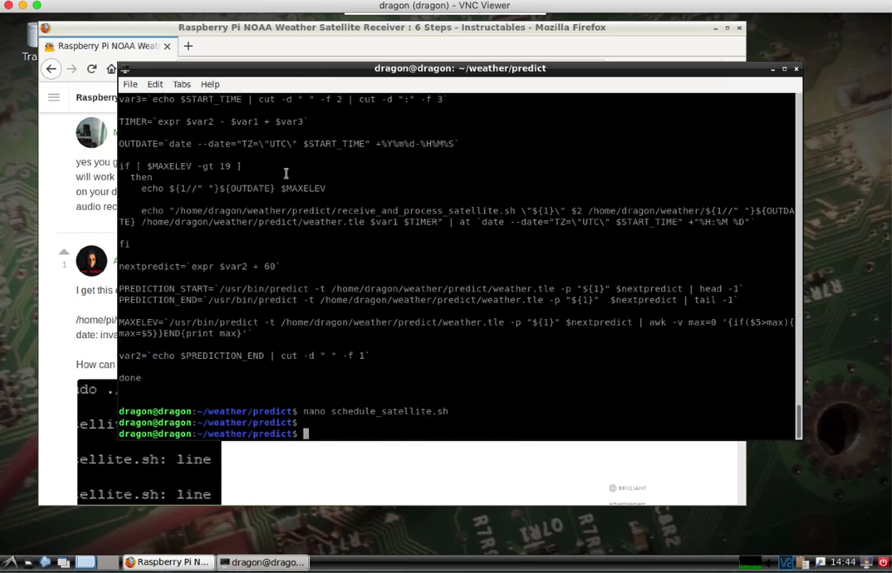
pyautogui.write('timedatectl list')
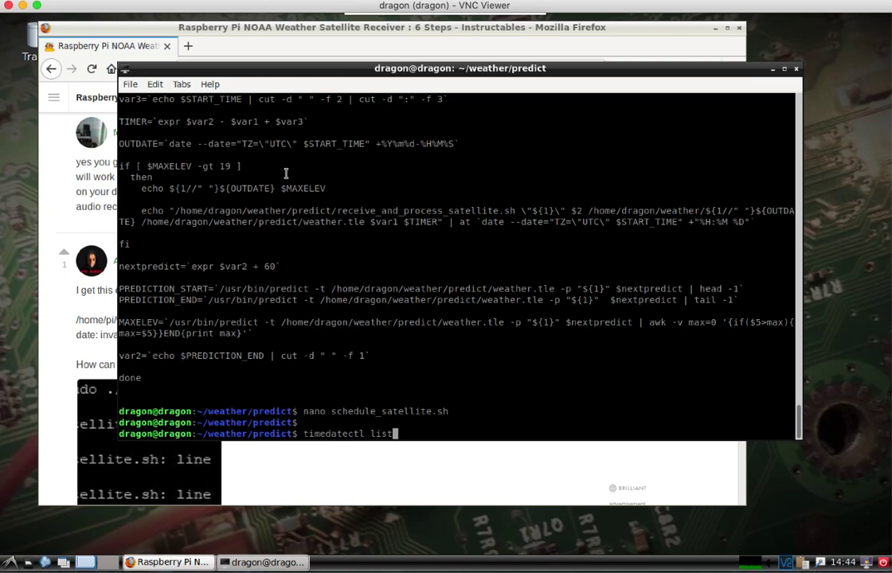
pyautogui.write('-timezones')
pyautogui.press('Return')
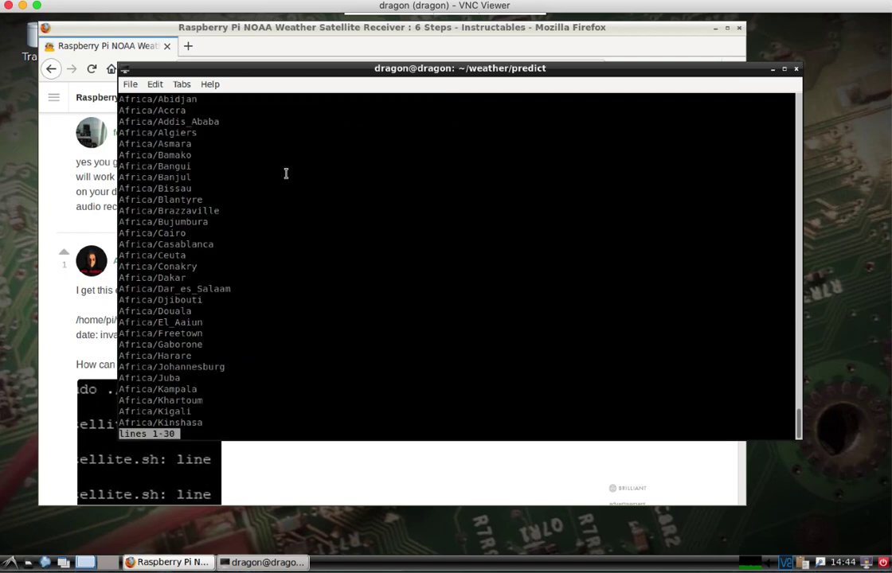
# Confirm UTC is at the end of the timezone list, then set the system timezone to UTC with sudo.
pyautogui.press('space')
pyautogui.press('G')
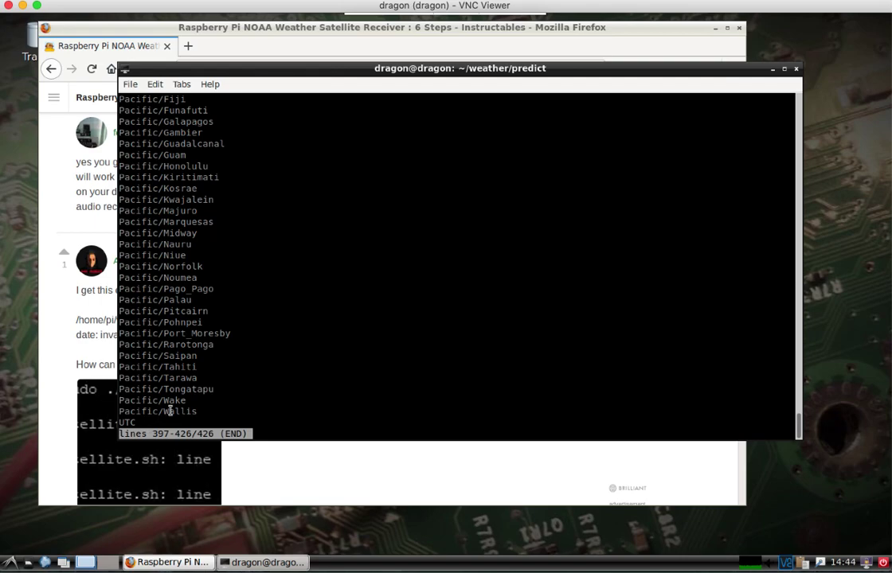
pyautogui.press('q')
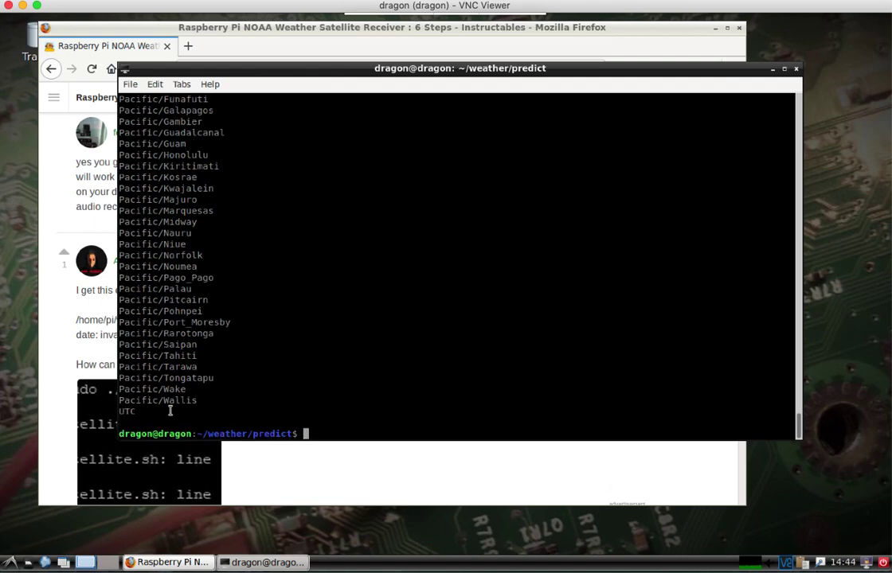
pyautogui.write('sudo time')
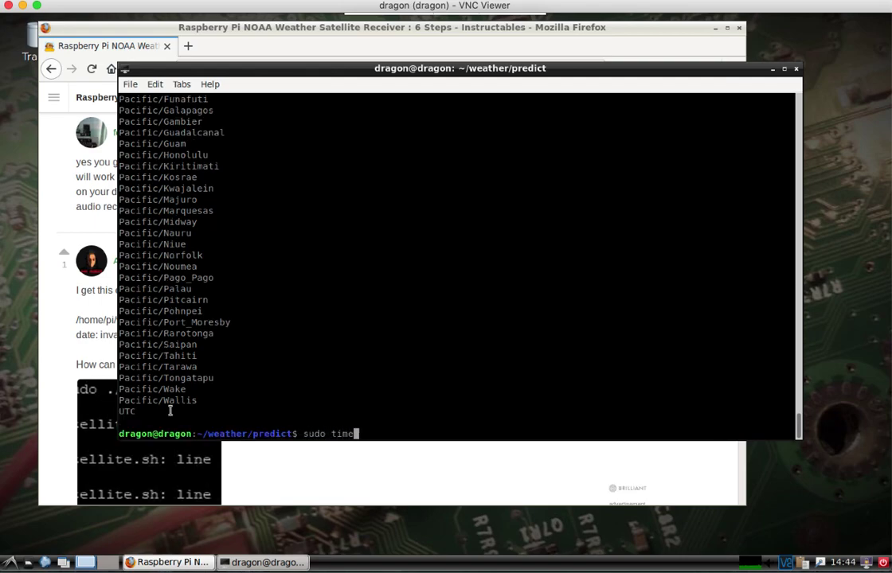
pyautogui.write('datectl set timezone UTC')
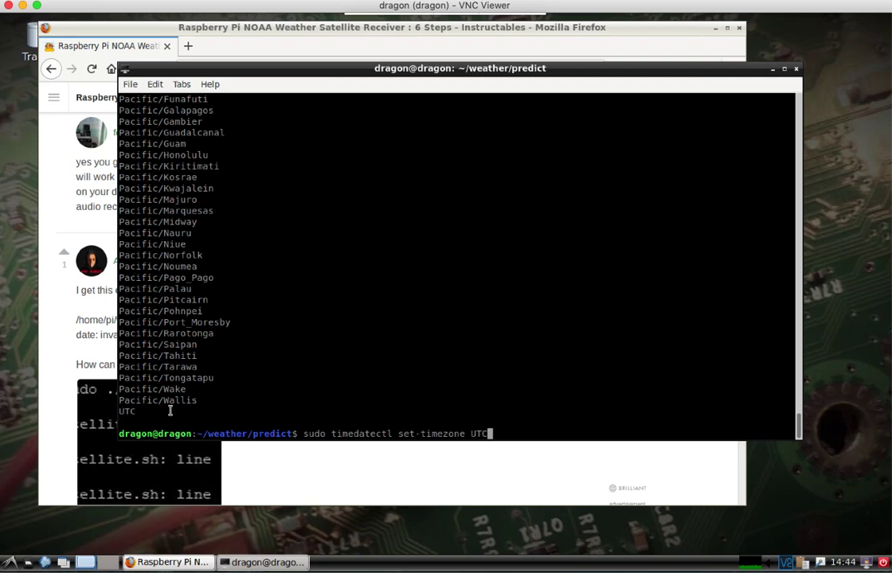
pyautogui.press('Return')
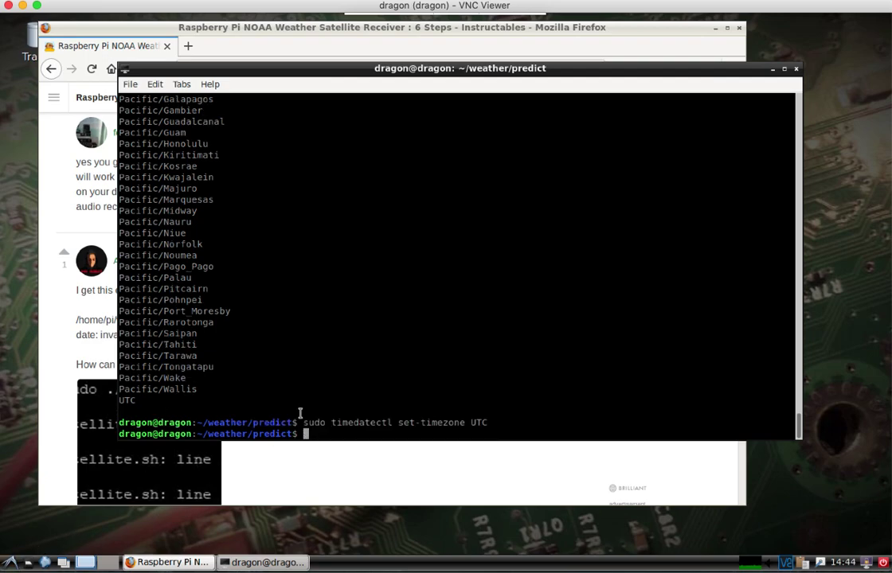
# List the predict folder and run ./schedule_all.sh to queue NOAA passes as at jobs 62–65.
pyautogui.write('ls')
pyautogui.press('Return')
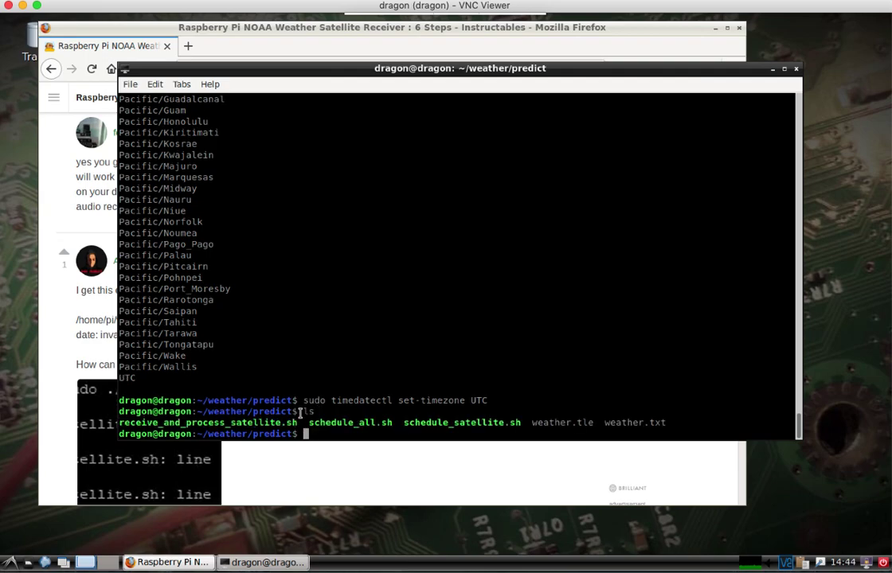
pyautogui.write('./schedule _a')
pyautogui.press('Tab')
pyautogui.press('Return')
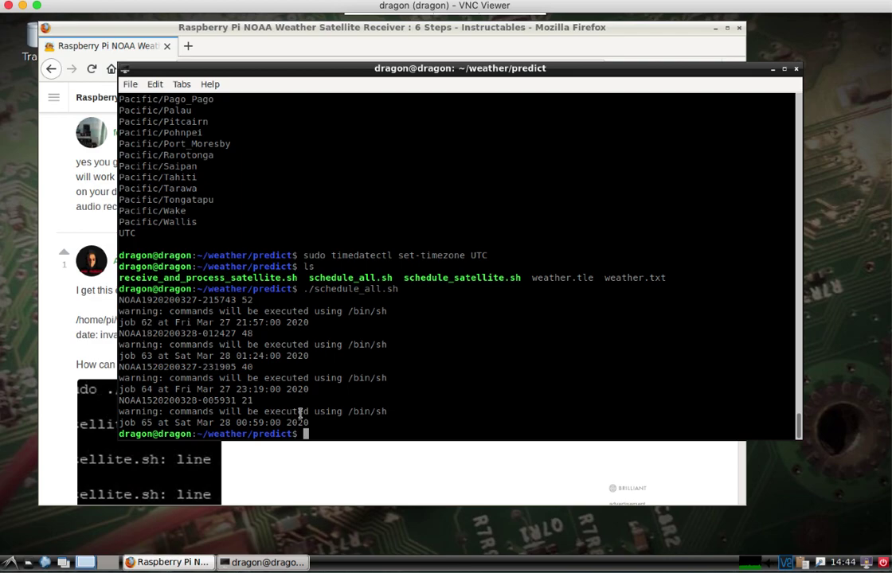
pyautogui.press('Up')
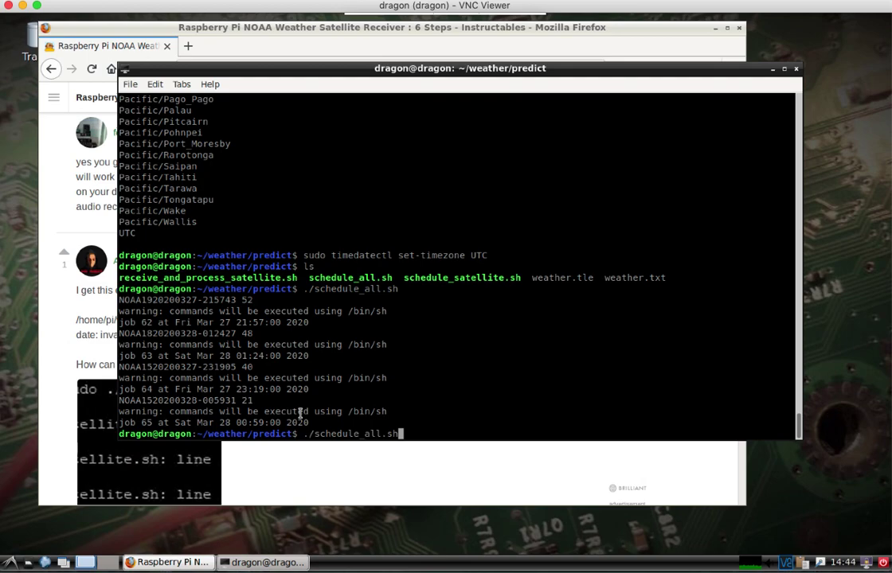
pyautogui.hotkey('ctrl', 'c')
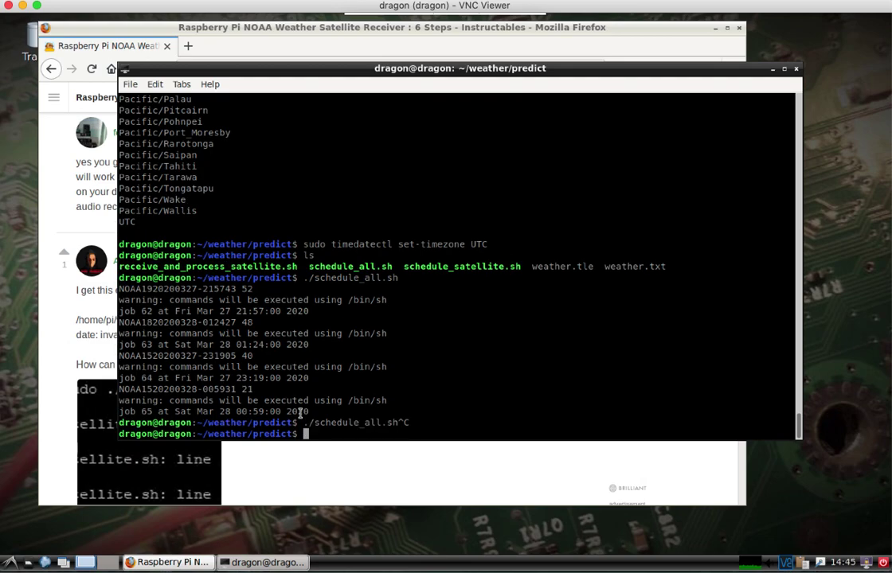
# Go up to ~/weather and list the captured NOAA15 and NOAA18 image and wav files.
pyautogui.write('cd ..')
pyautogui.press('Return')
pyautogui.write('ls')
pyautogui.press('Return')
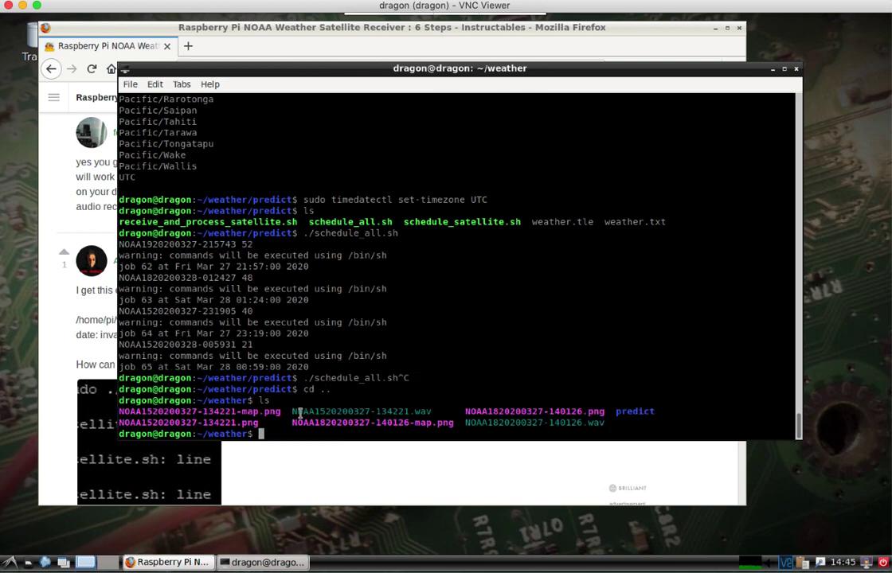
# Open a PCManFM file manager window showing the weather folder.
pyautogui.click(9, 563)
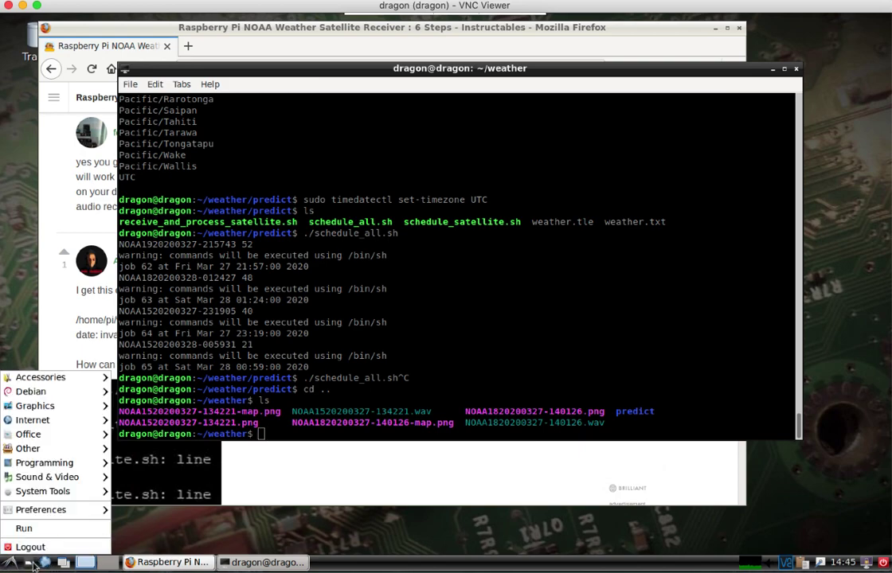
pyautogui.press('Escape')
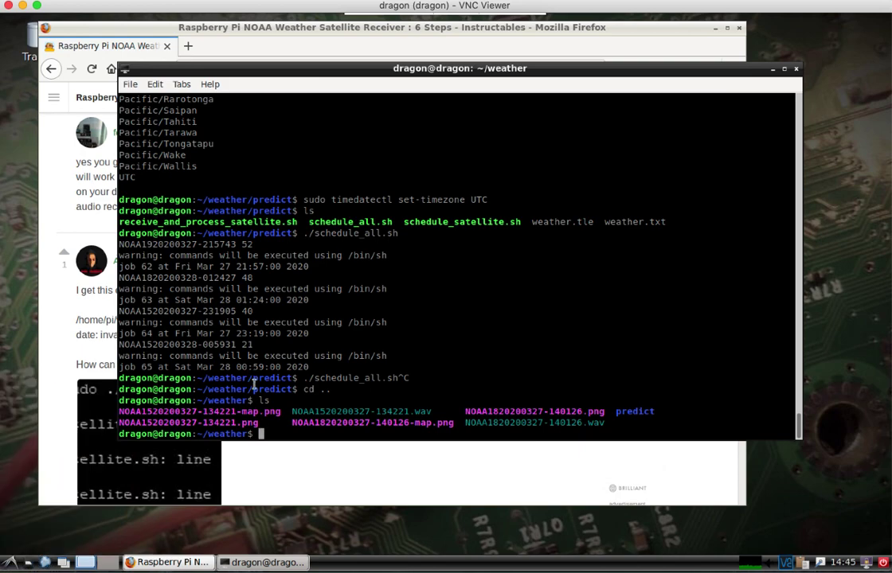
pyautogui.click(28, 563)
pyautogui.doubleClick(800, 360)
# View the NOAA 15 image, then the NOAA 18 map and picture, and close the viewer.
pyautogui.doubleClick(680, 316)
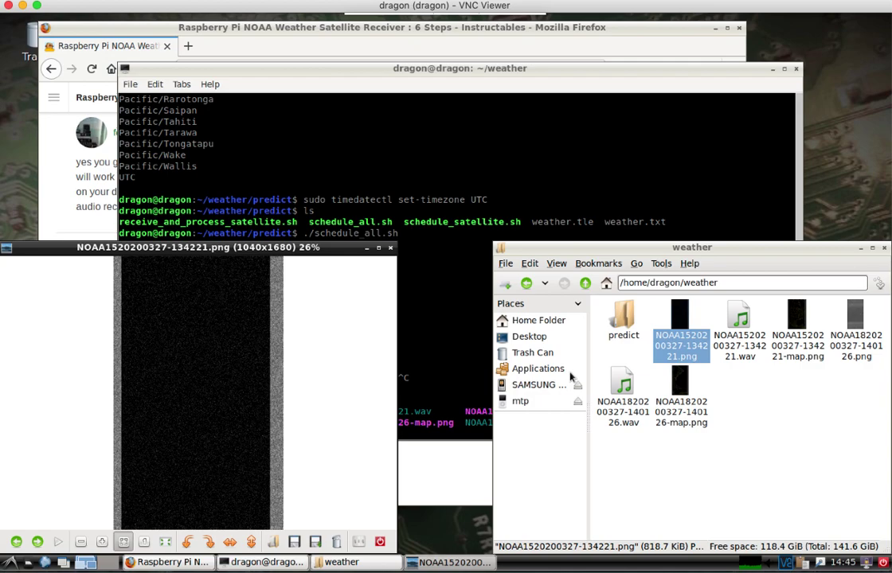
pyautogui.click(37, 543)
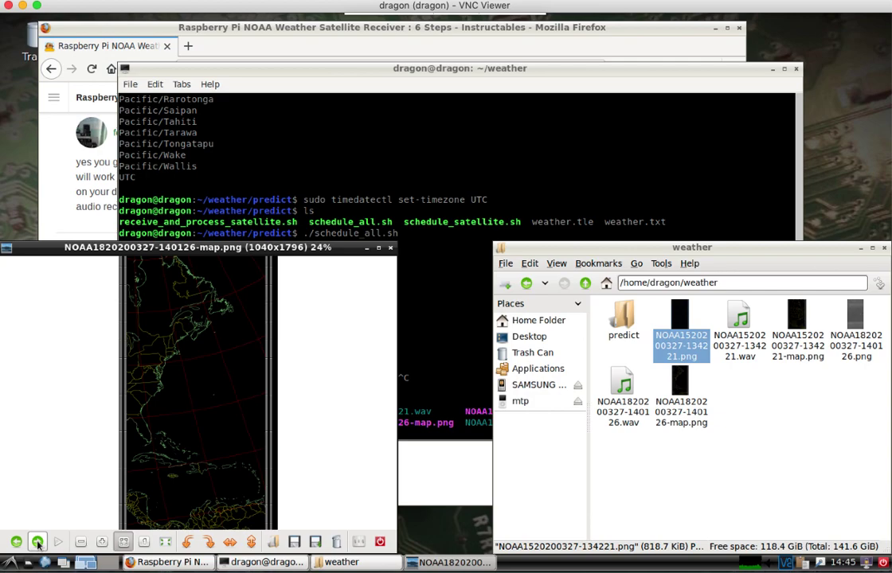
pyautogui.click(38, 543)
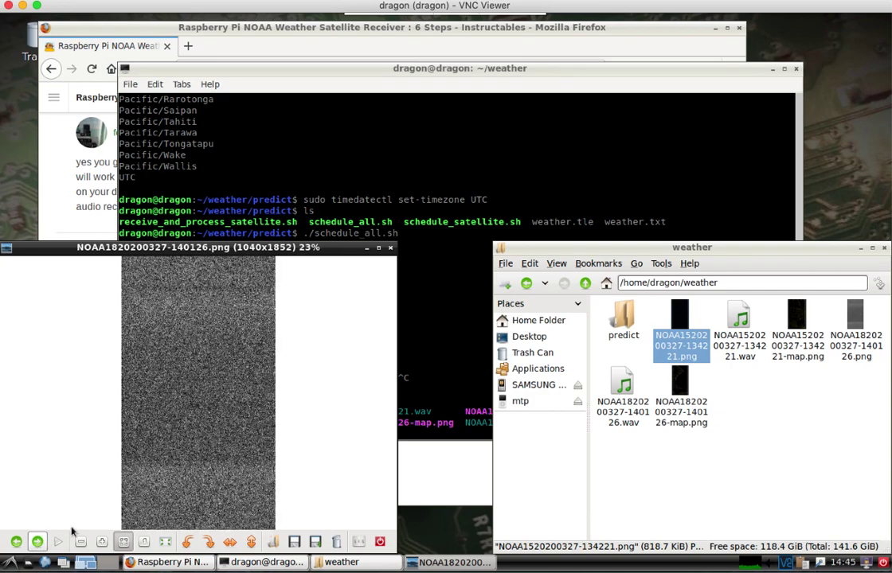
pyautogui.hotkey('alt', 'F4')
pyautogui.moveTo(565, 247); pyautogui.dragTo(429, 215)
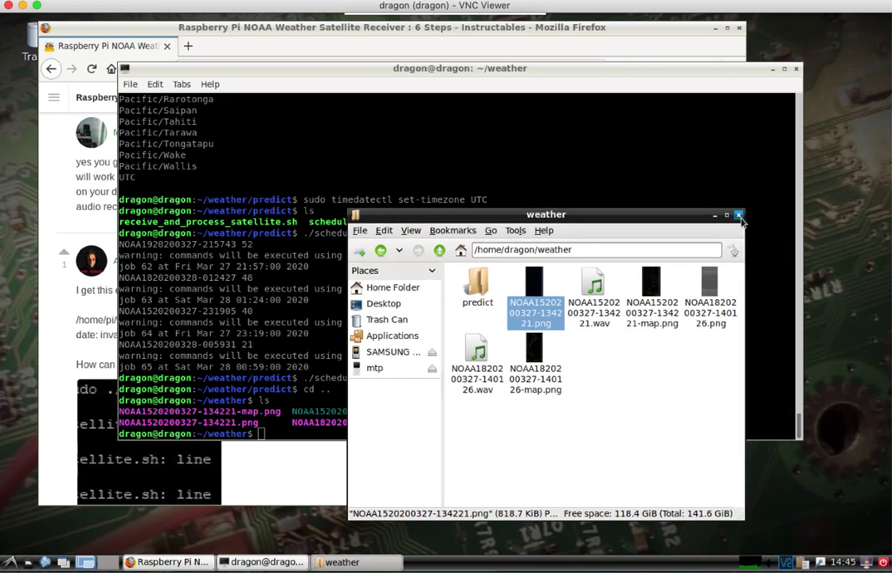